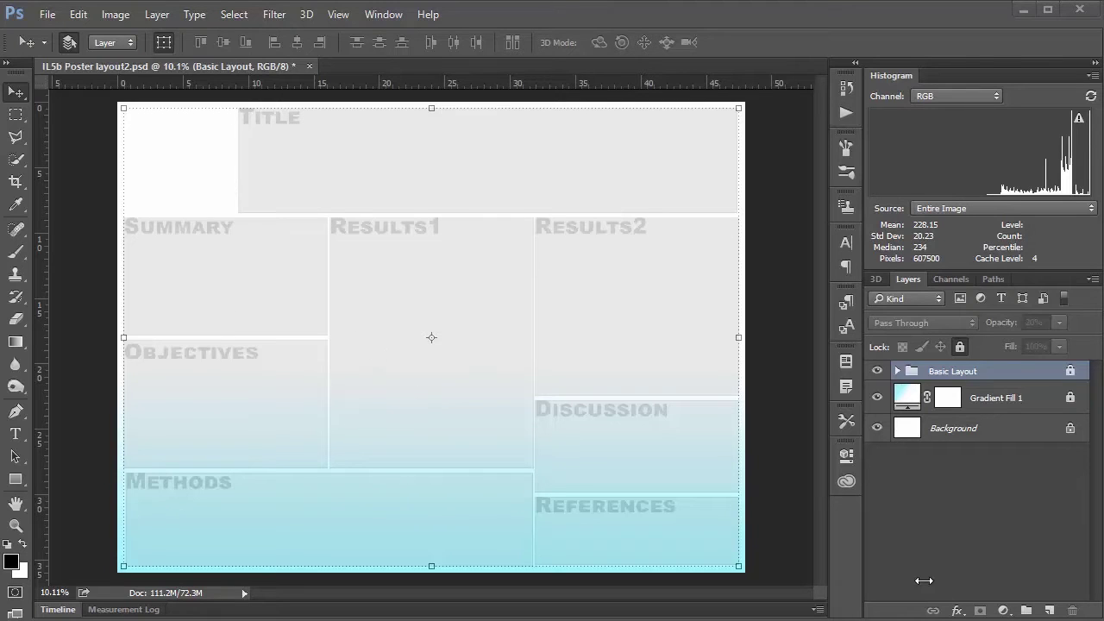
click(956, 610)
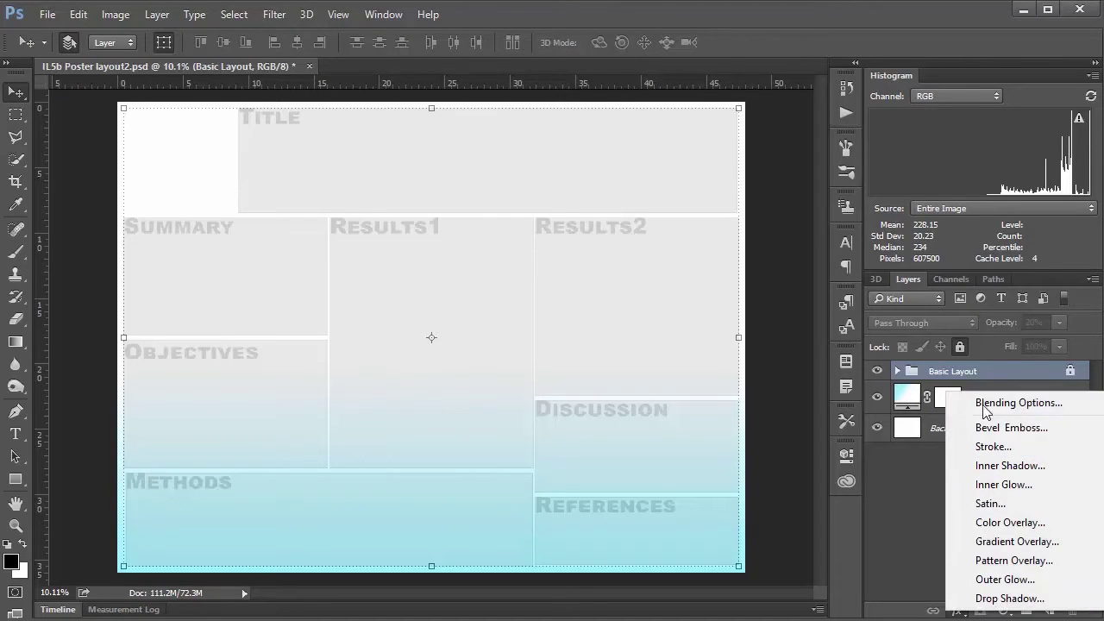
click(905, 504)
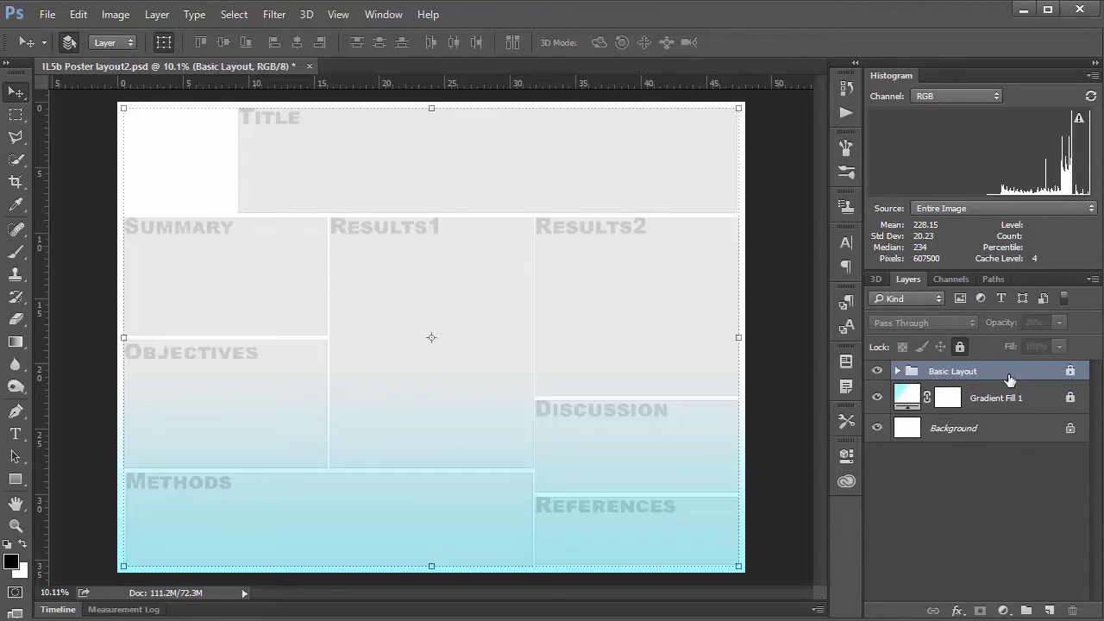
Unlock and duplicate the Basic Layout group, hiding the original group
click(959, 348)
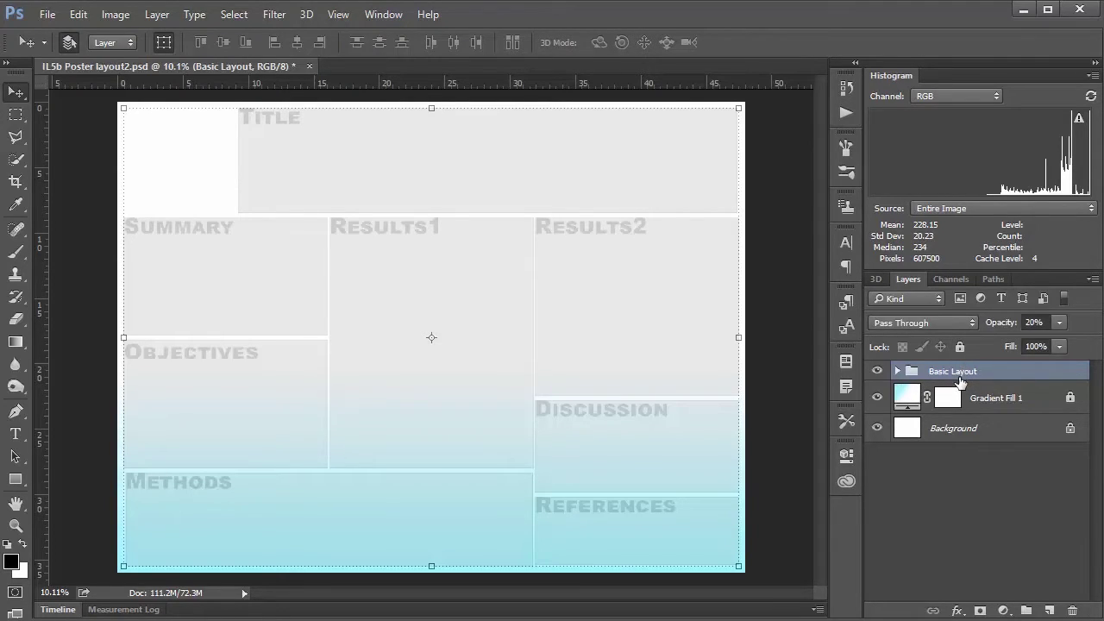
key(ctrl+j)
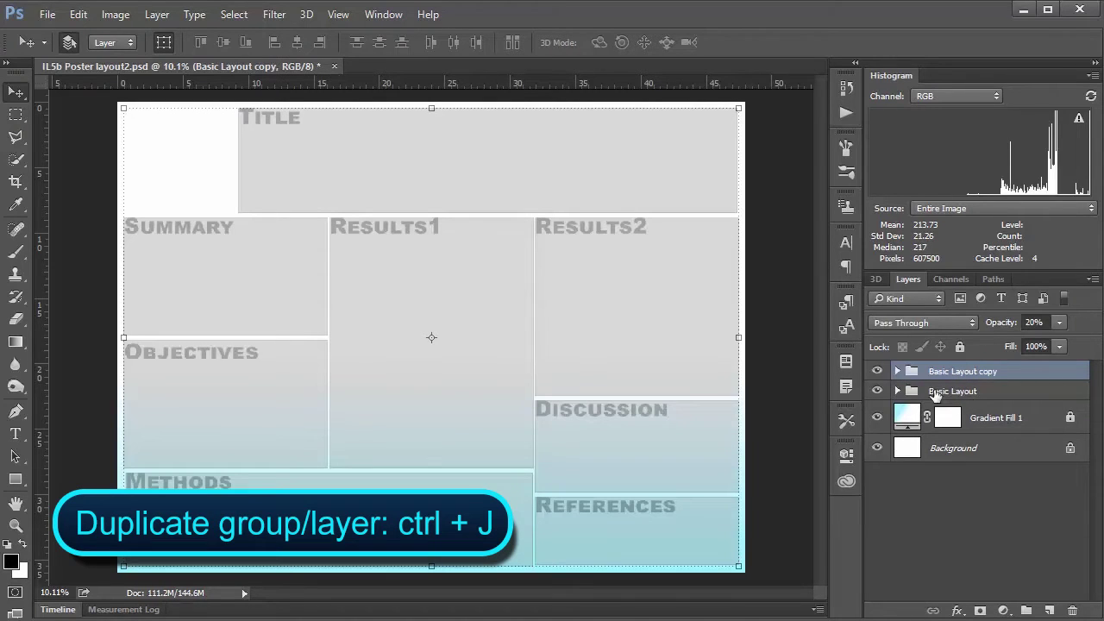
click(876, 393)
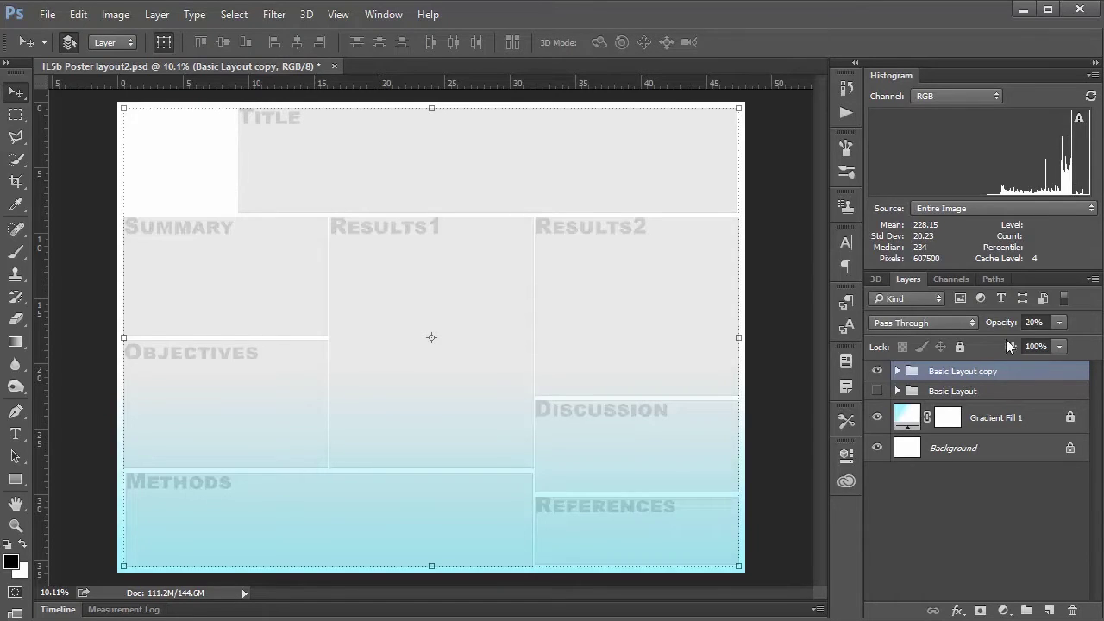
Set the Basic Layout copy group's opacity to 100% and select the Results2 rectangle inside it
click(1060, 323)
drag(1053, 345, 1094, 343)
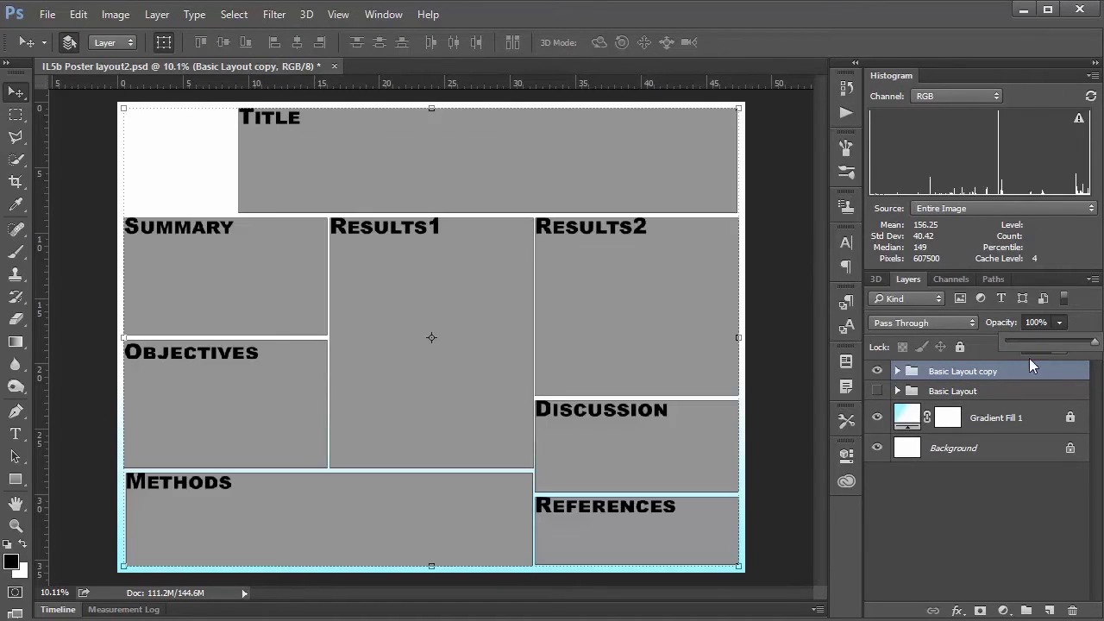
click(897, 371)
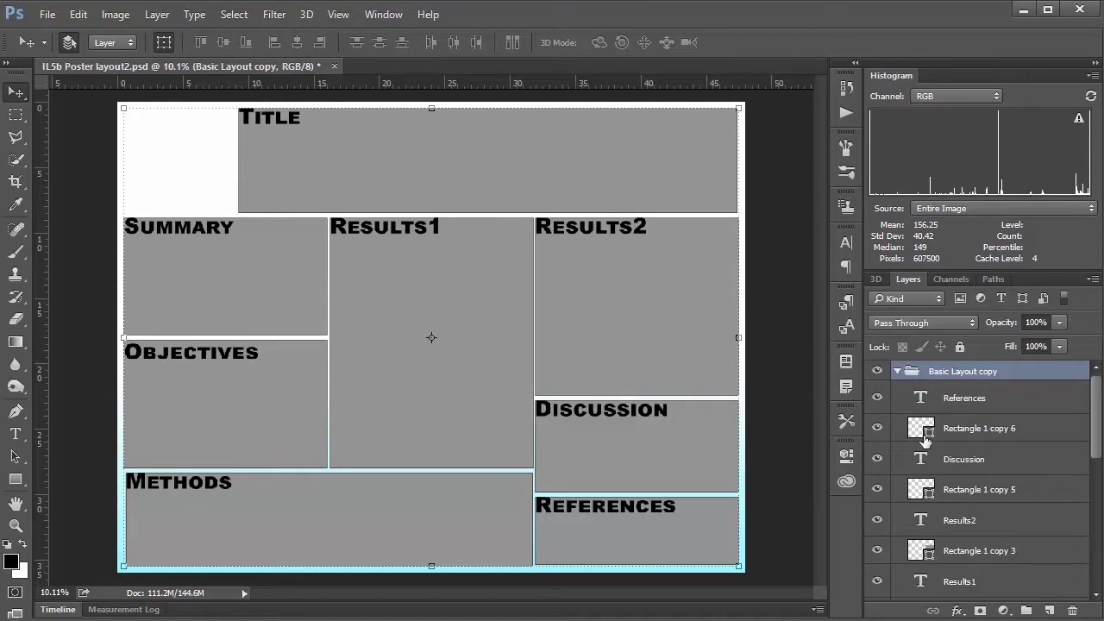
scroll(926, 440, down, 5)
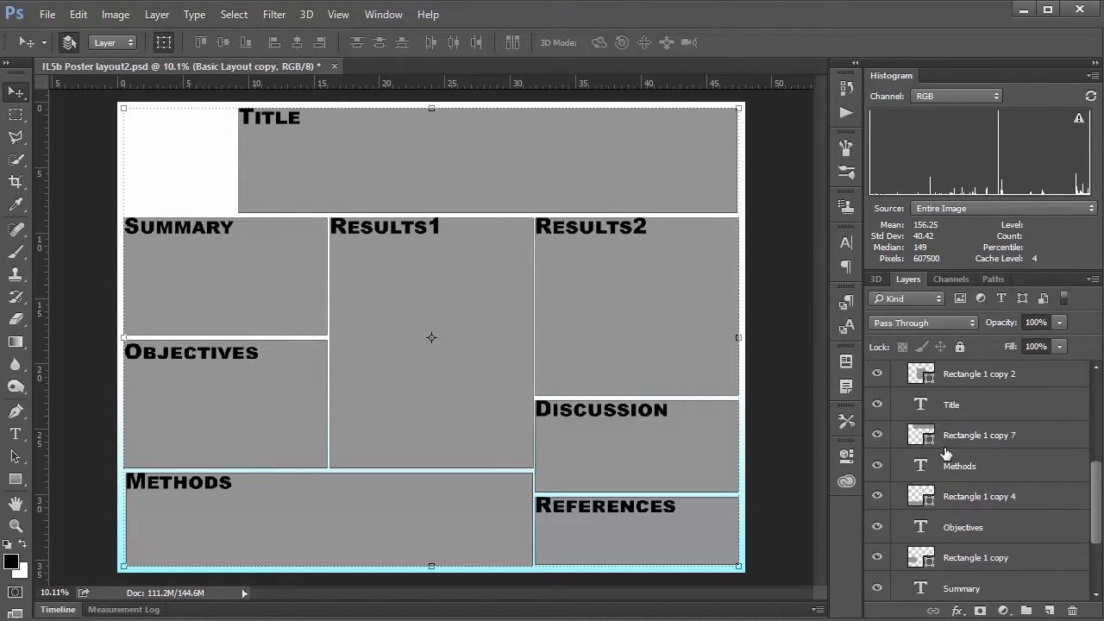
scroll(946, 452, up, 4)
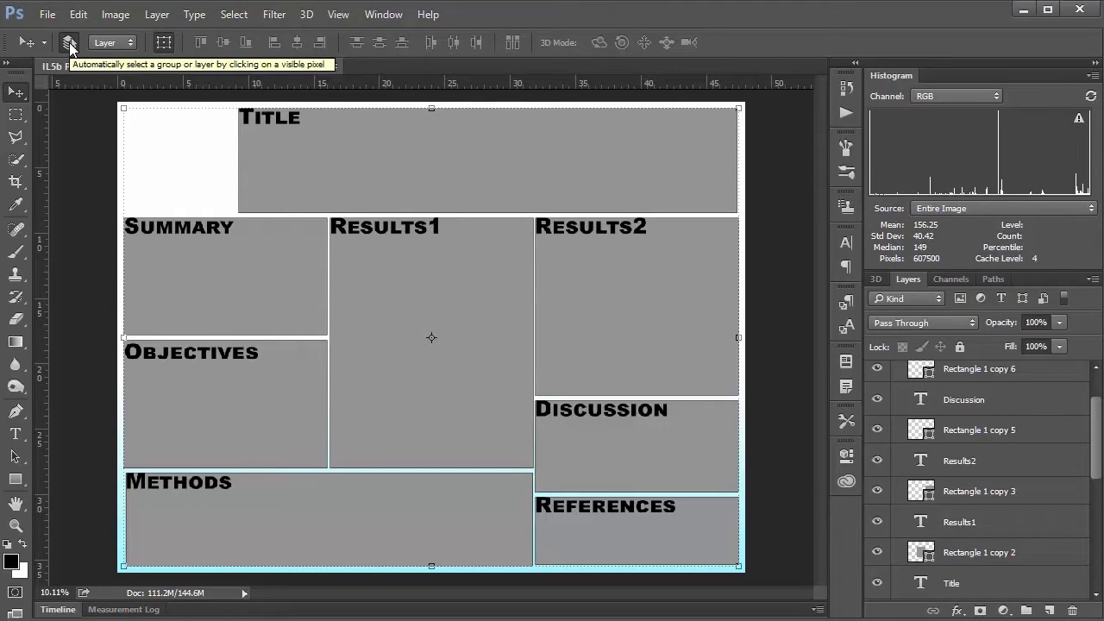
click(687, 281)
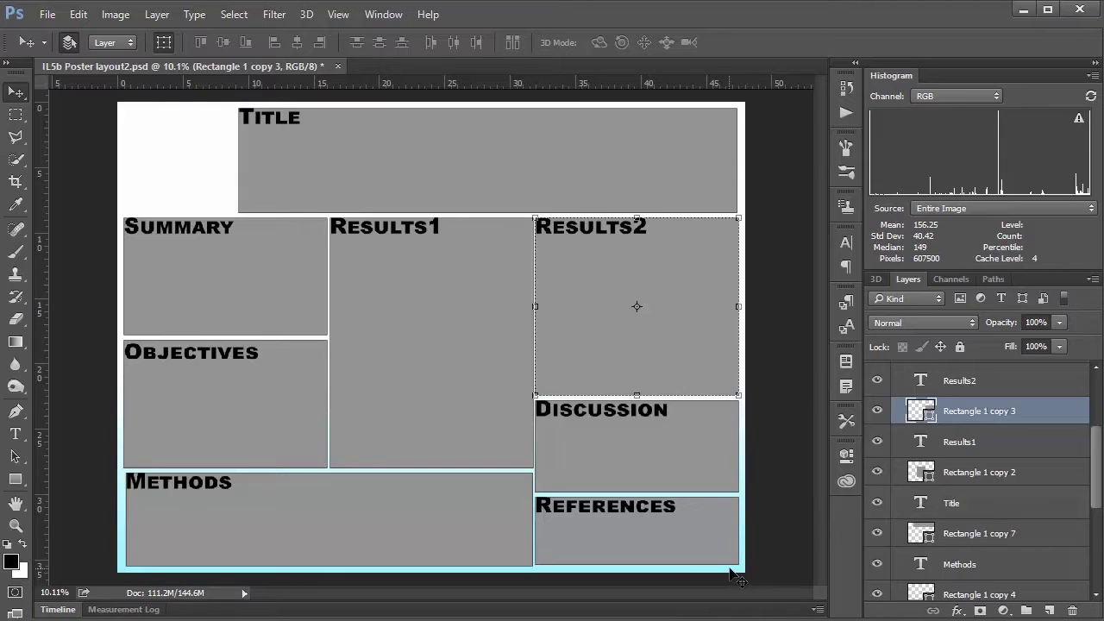
Unlock the Gradient Fill 1 layer to set its gradient's light blue stop to hue 190°, and relock the layer
scroll(991, 449, down, 3)
scroll(990, 449, down, 4)
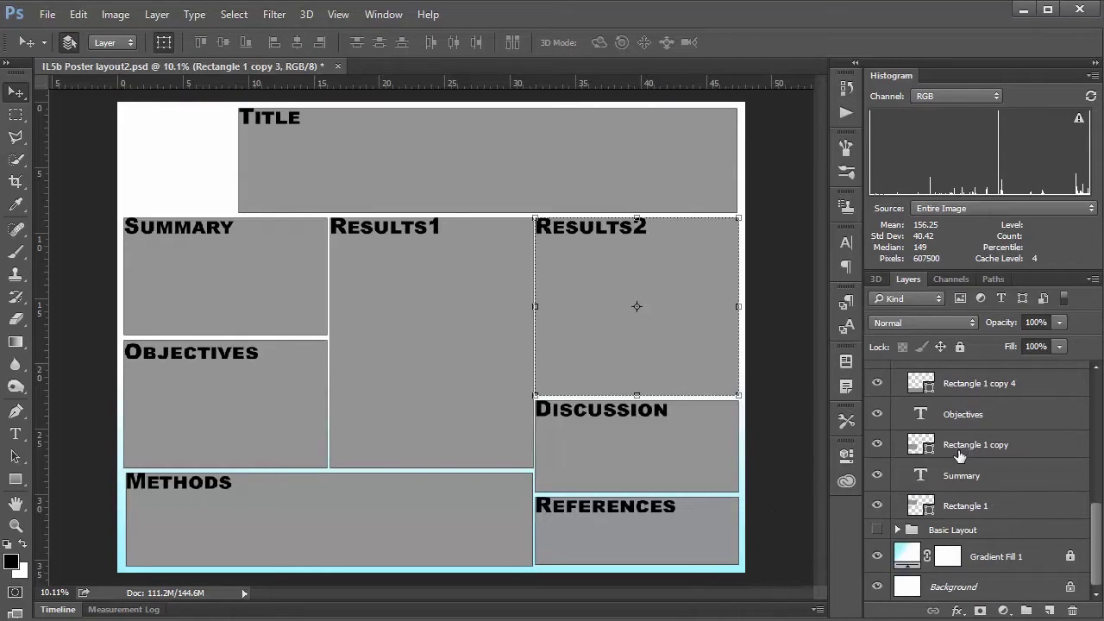
click(1014, 557)
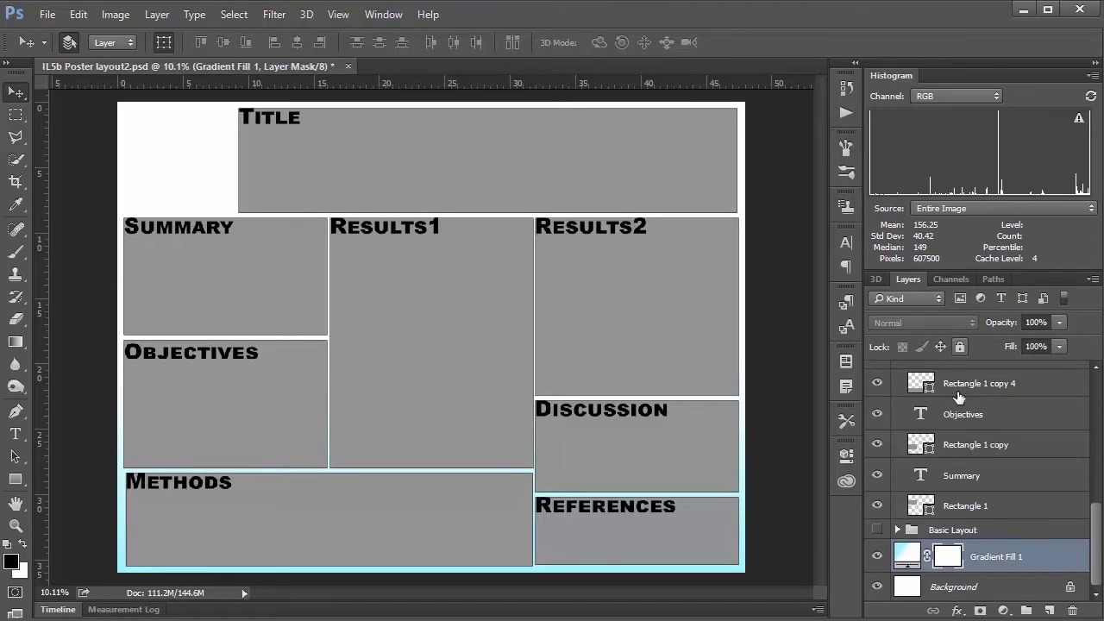
double_click(904, 558)
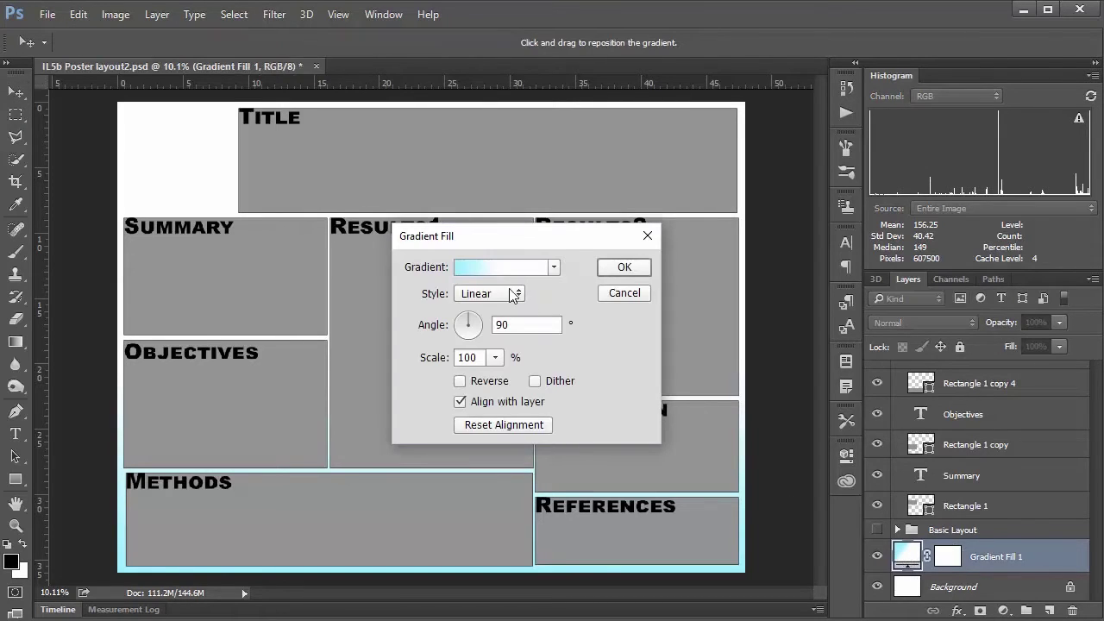
click(473, 267)
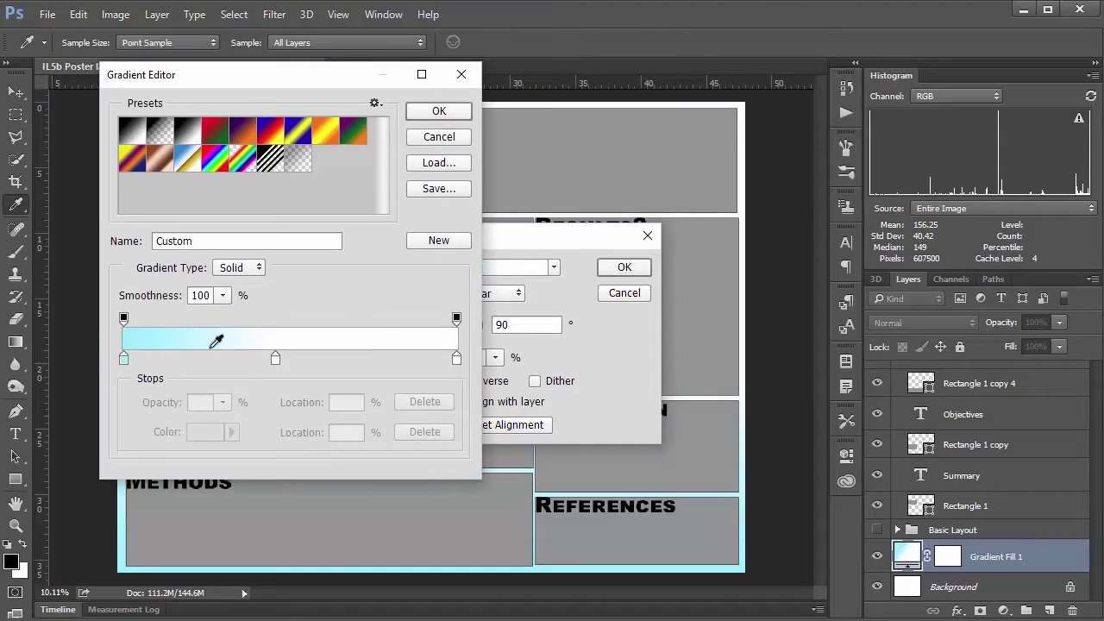
double_click(124, 360)
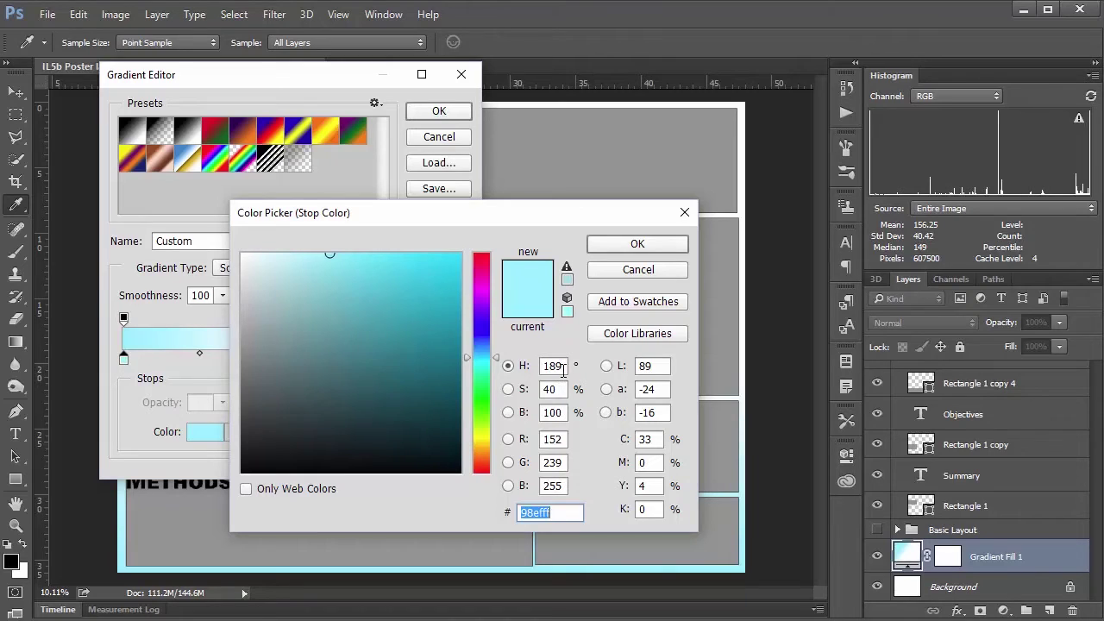
click(502, 366)
text(190)
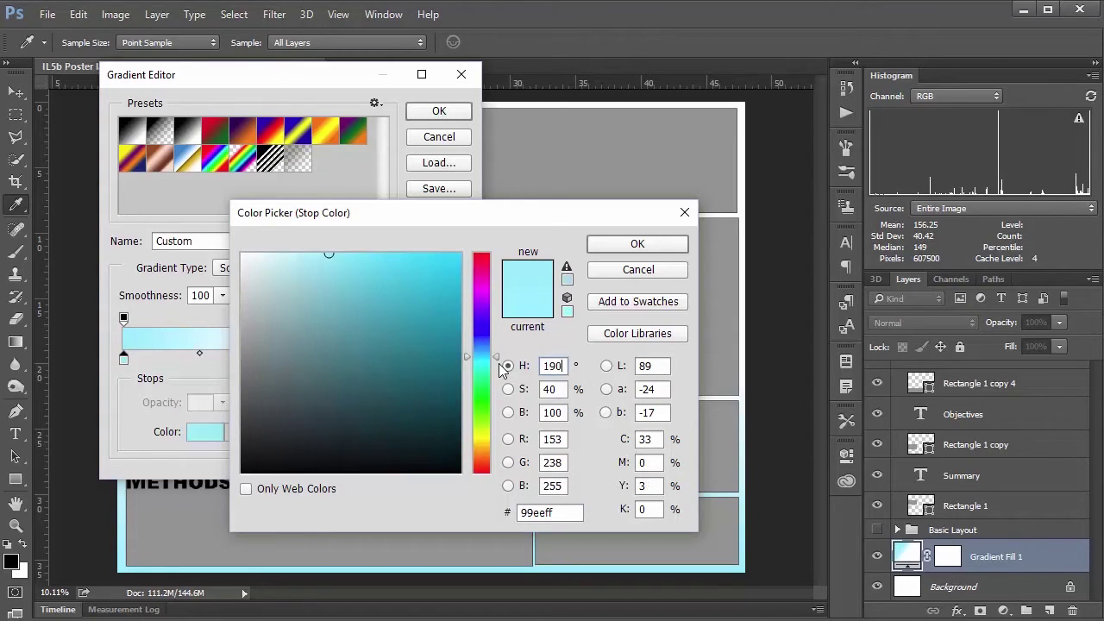
click(638, 245)
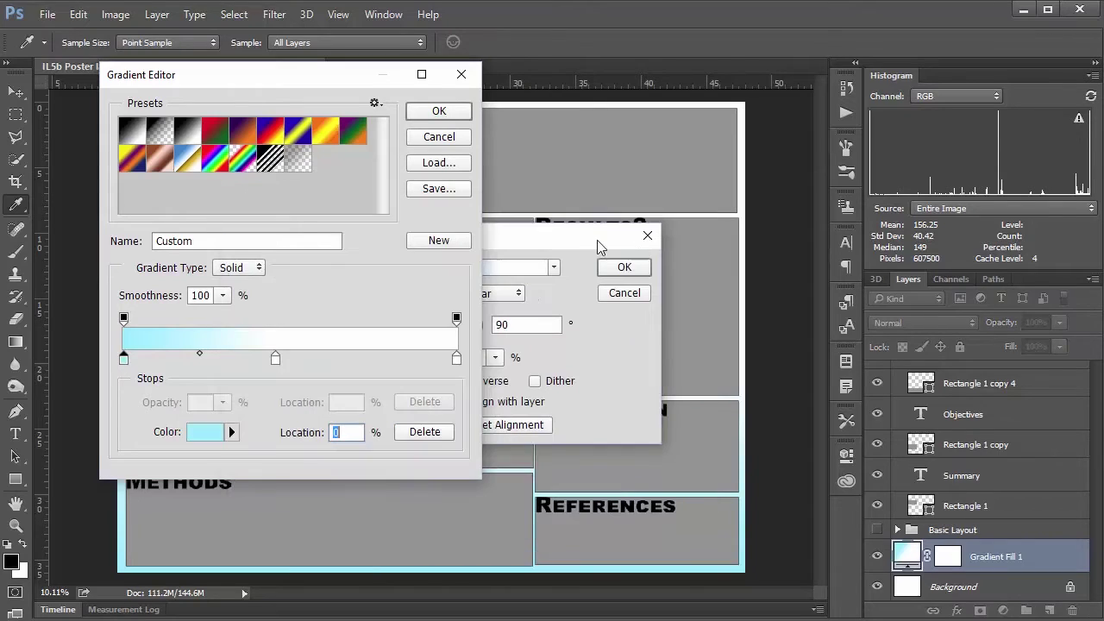
click(445, 117)
click(626, 266)
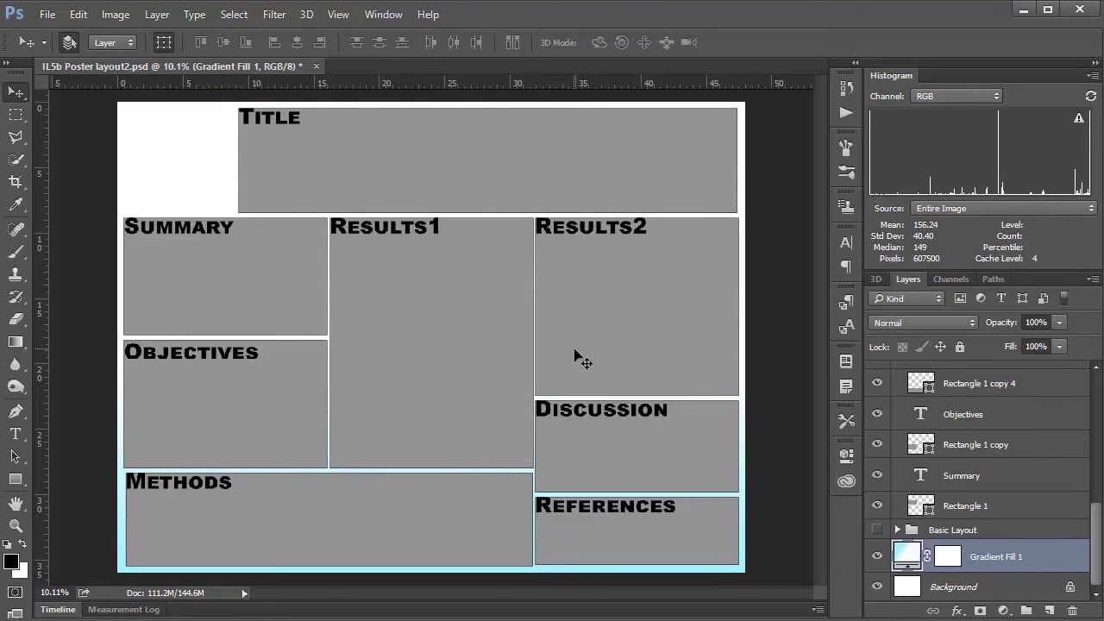
click(961, 346)
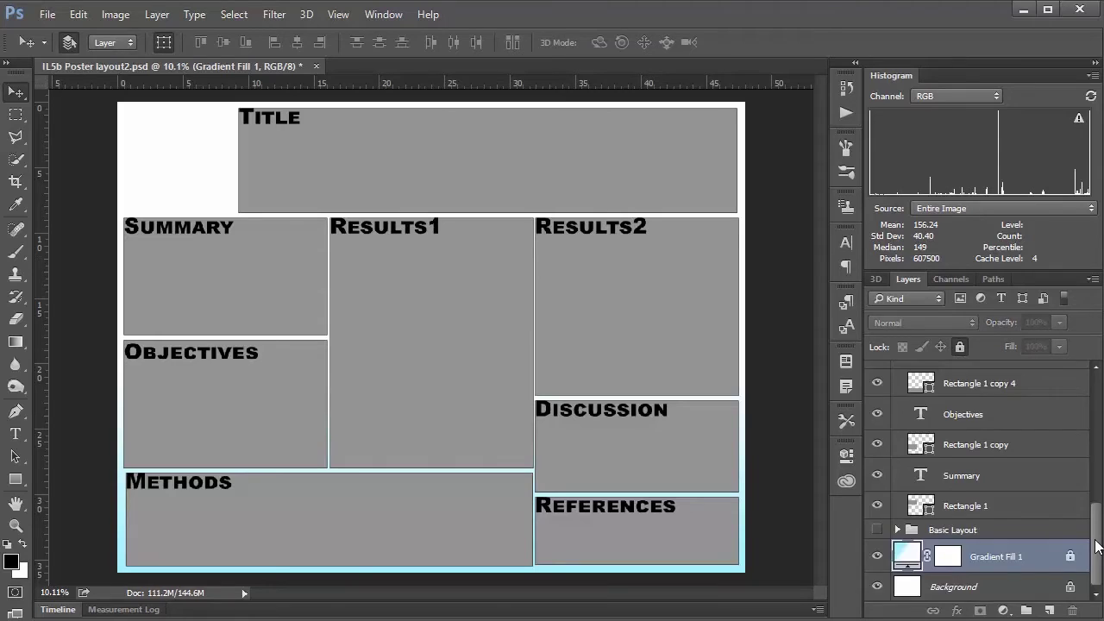
Add a Gradient Overlay effect to the Results2 rectangle in the Basic Layout copy group
drag(1098, 545, 1095, 499)
click(580, 335)
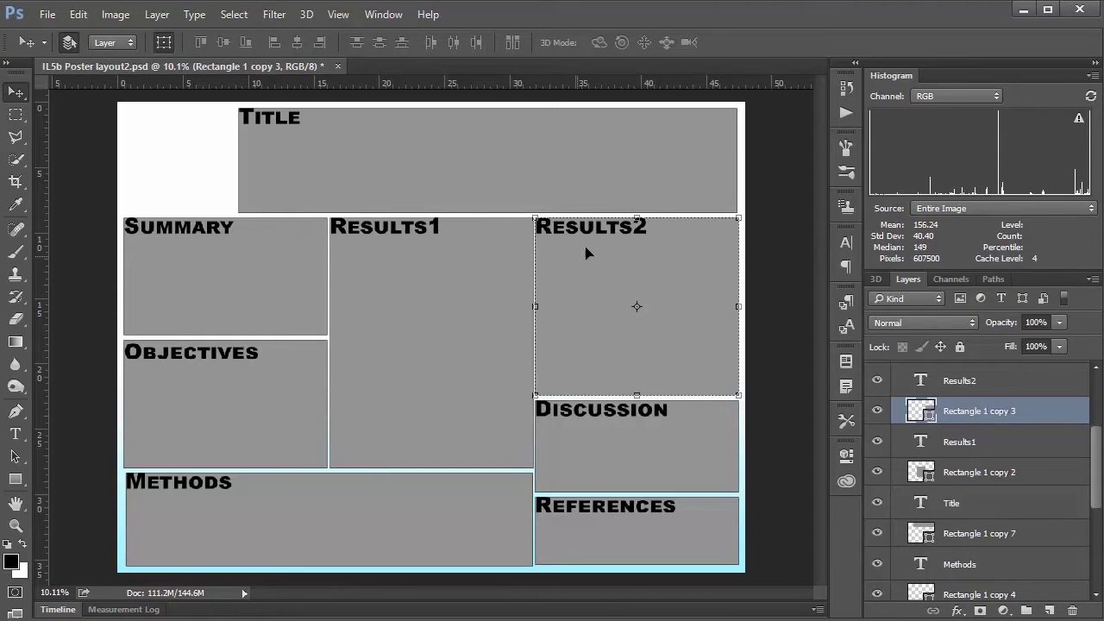
click(956, 610)
click(987, 402)
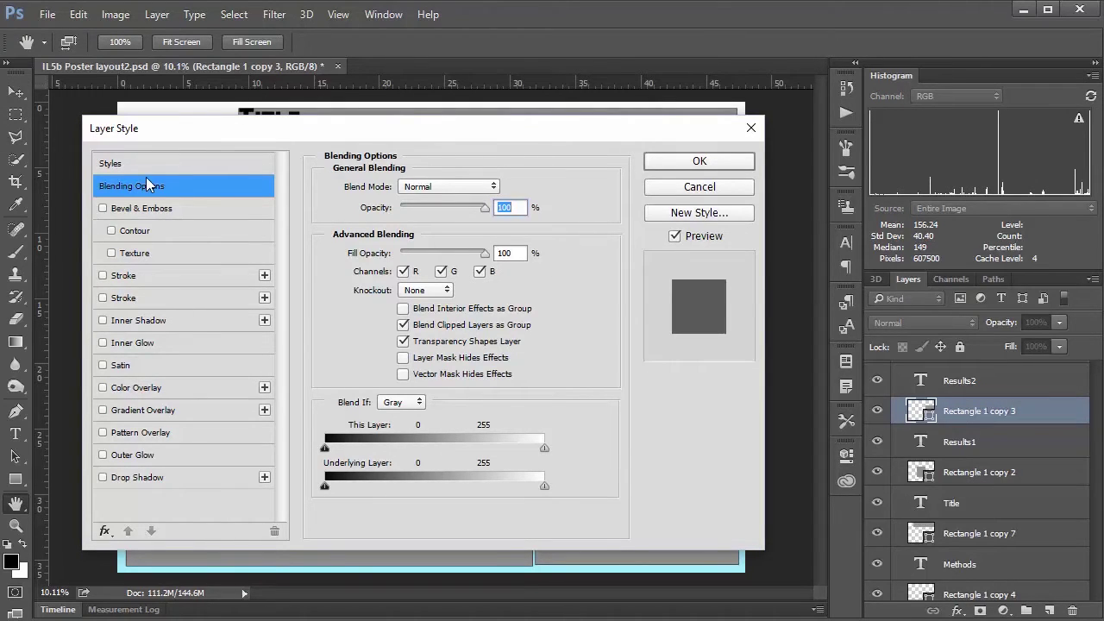
click(131, 413)
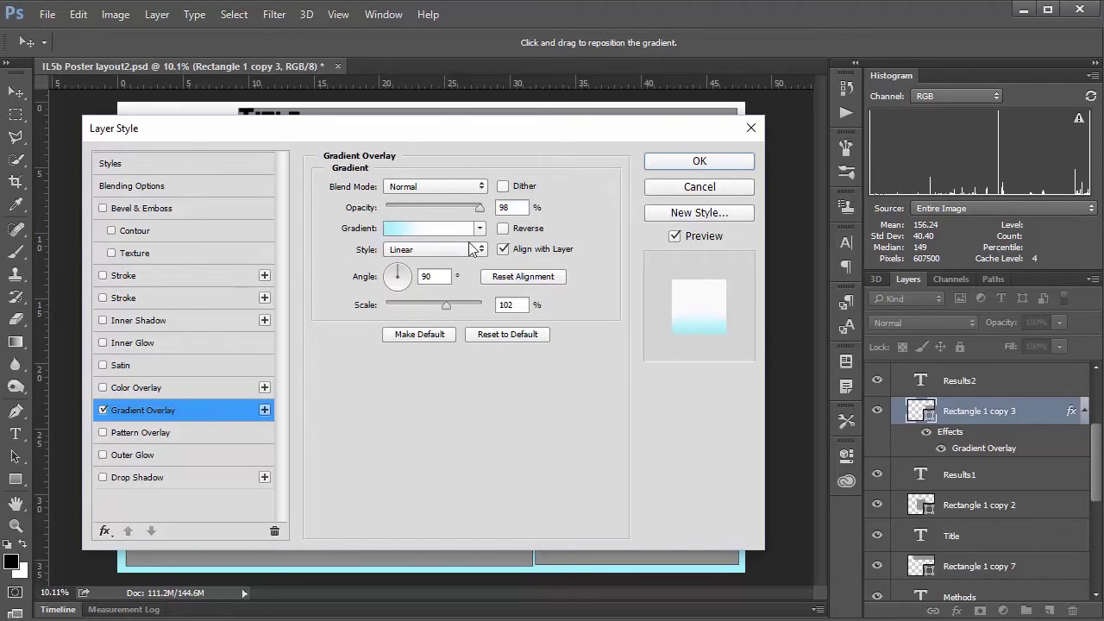
Confirm #99eeff as the overlay gradient's light blue stop, apply the layer style to the Results2 rectangle and deselect it
click(399, 230)
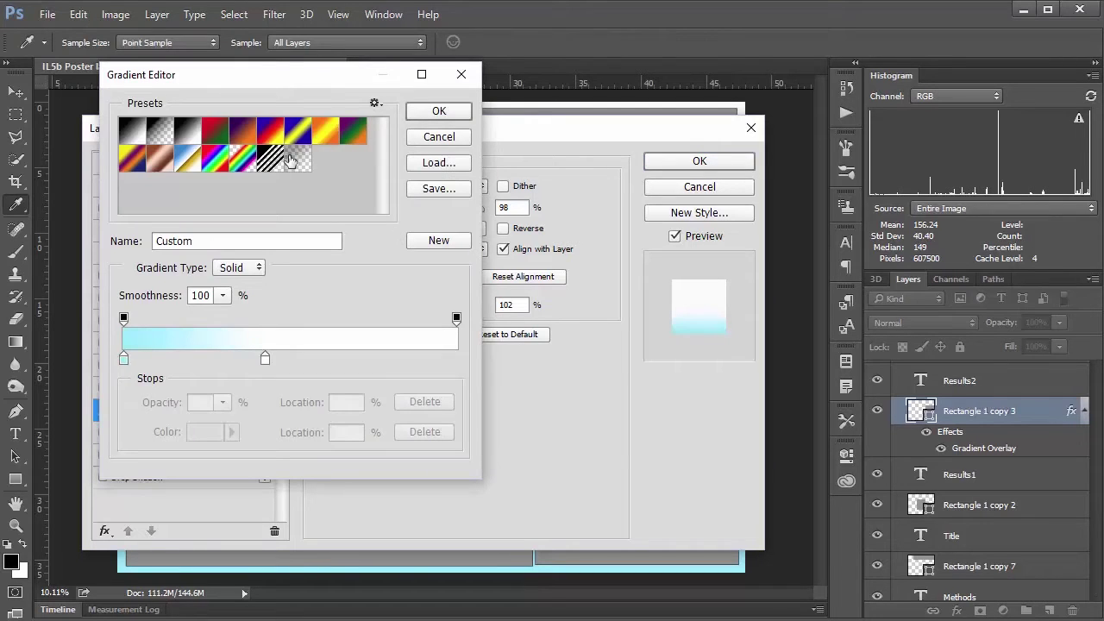
double_click(124, 360)
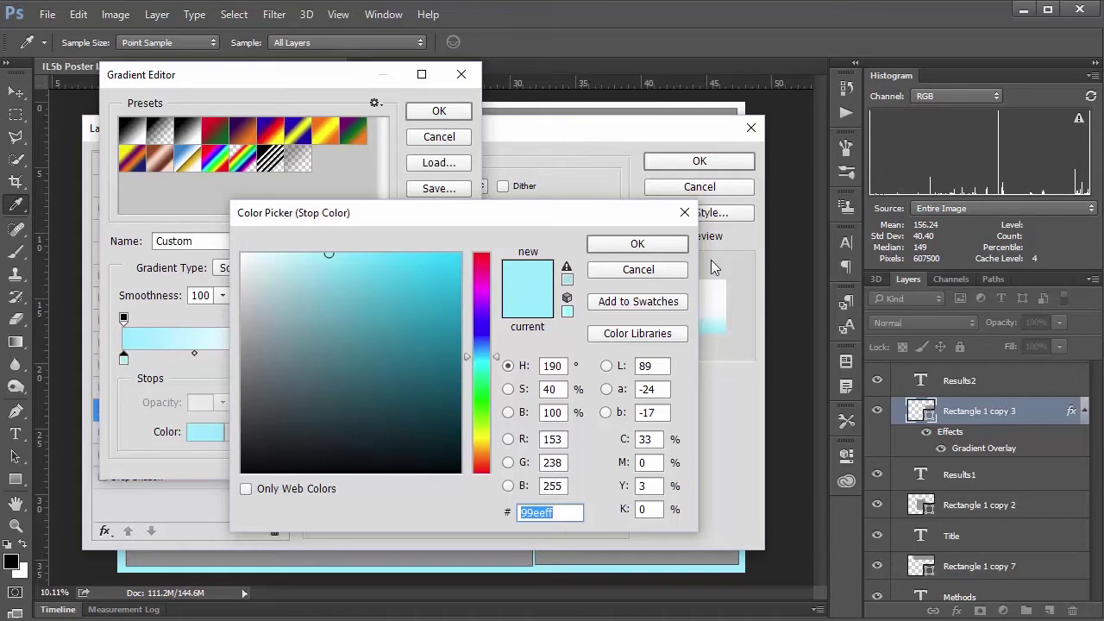
click(630, 248)
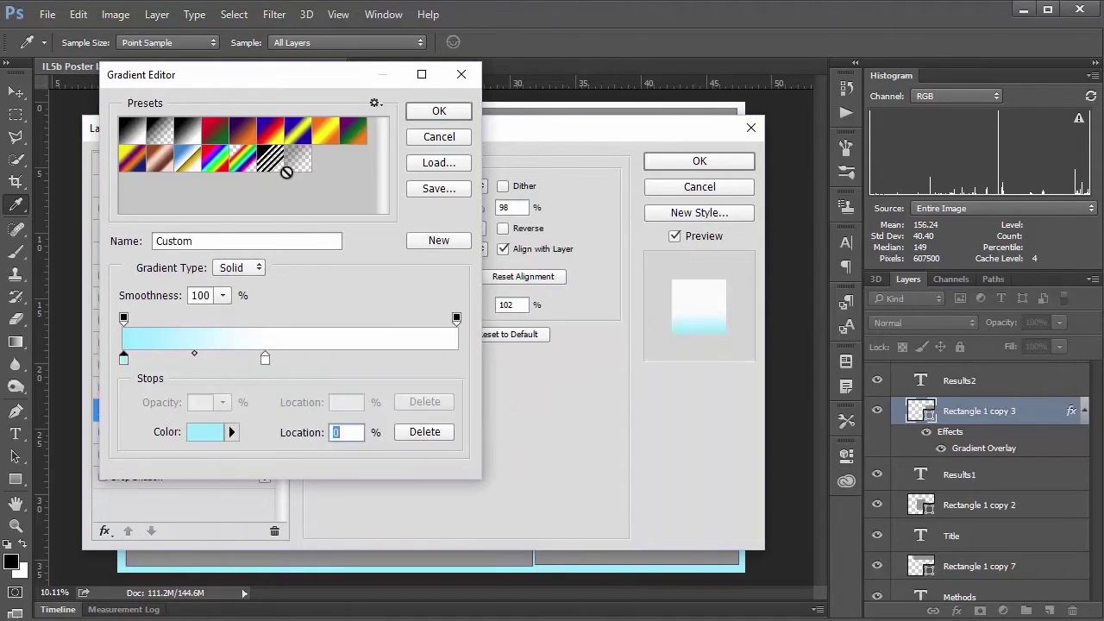
click(439, 111)
click(665, 162)
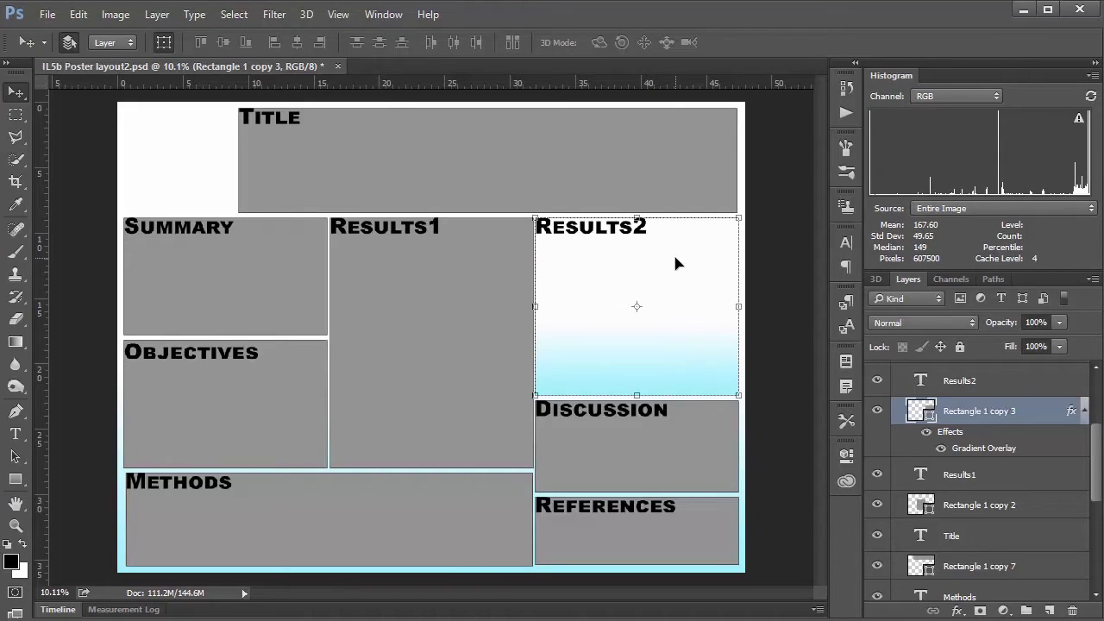
click(784, 234)
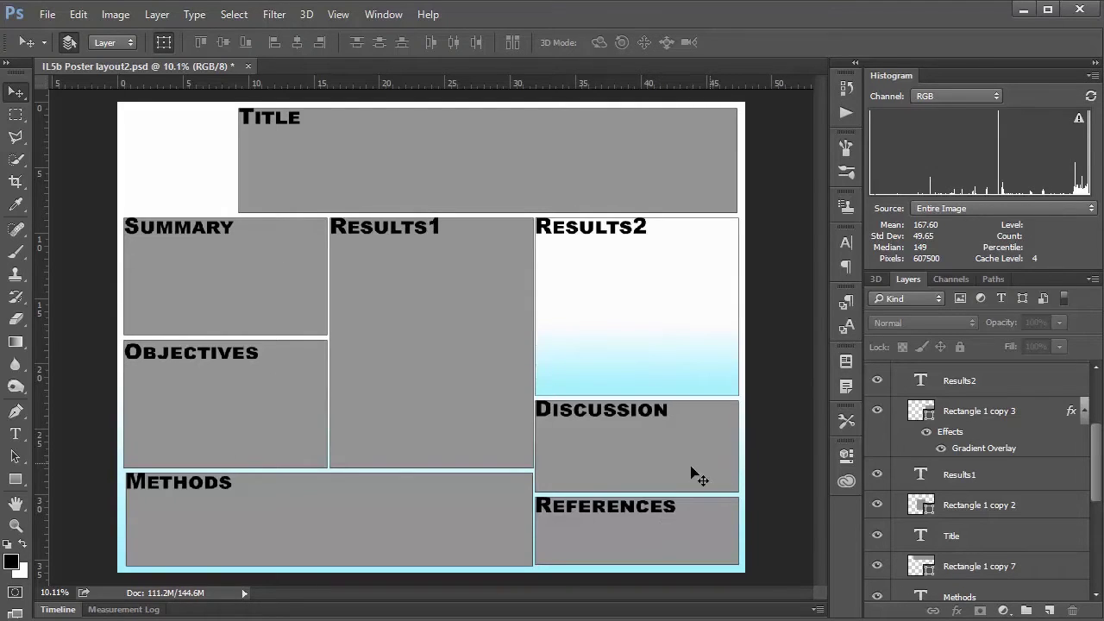
Add a white (#ffffff) Color Overlay in Normal blend mode at 100% opacity to the Results1 rectangle
click(385, 305)
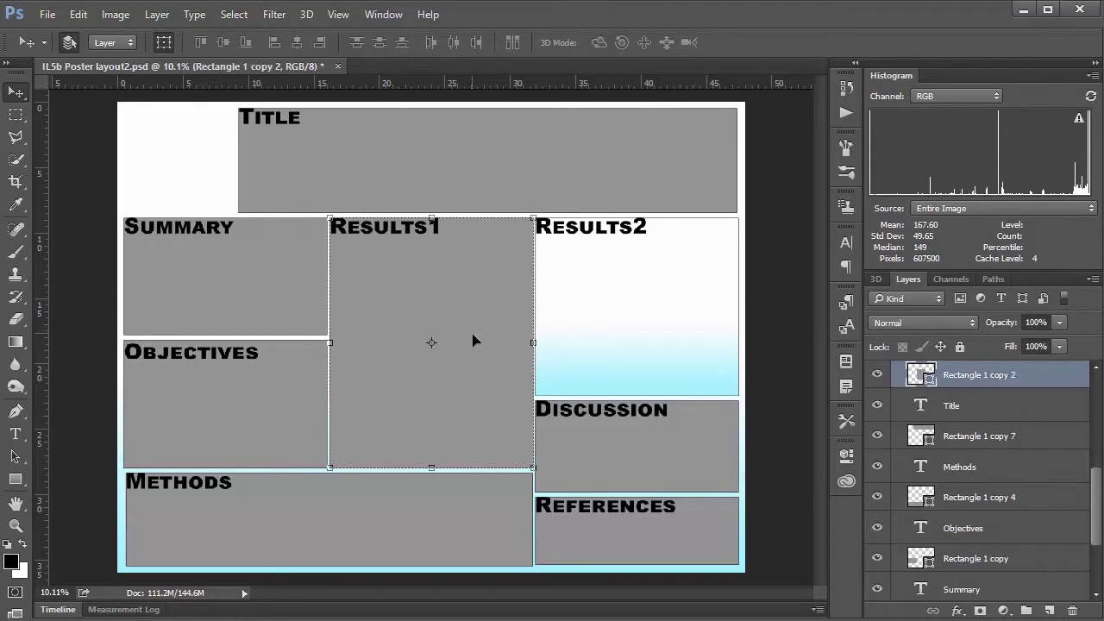
click(959, 611)
click(987, 405)
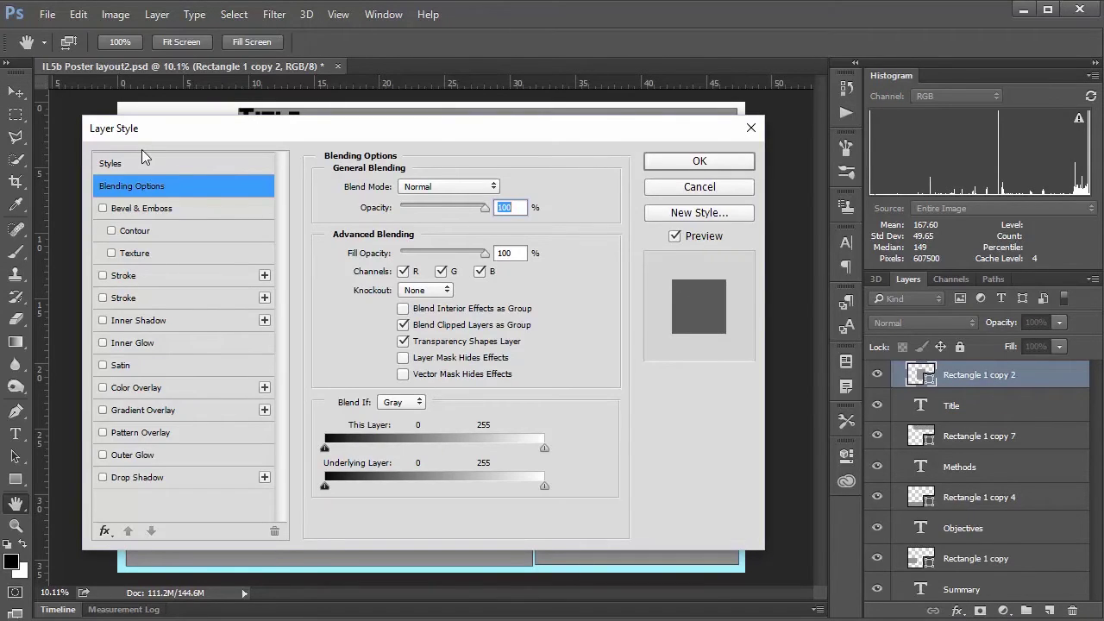
mouse_move(208, 132)
mouse_down()
mouse_move(240, 382)
mouse_move(241, 371)
mouse_move(437, 294)
mouse_move(369, 285)
mouse_move(249, 101)
mouse_move(222, 134)
mouse_up()
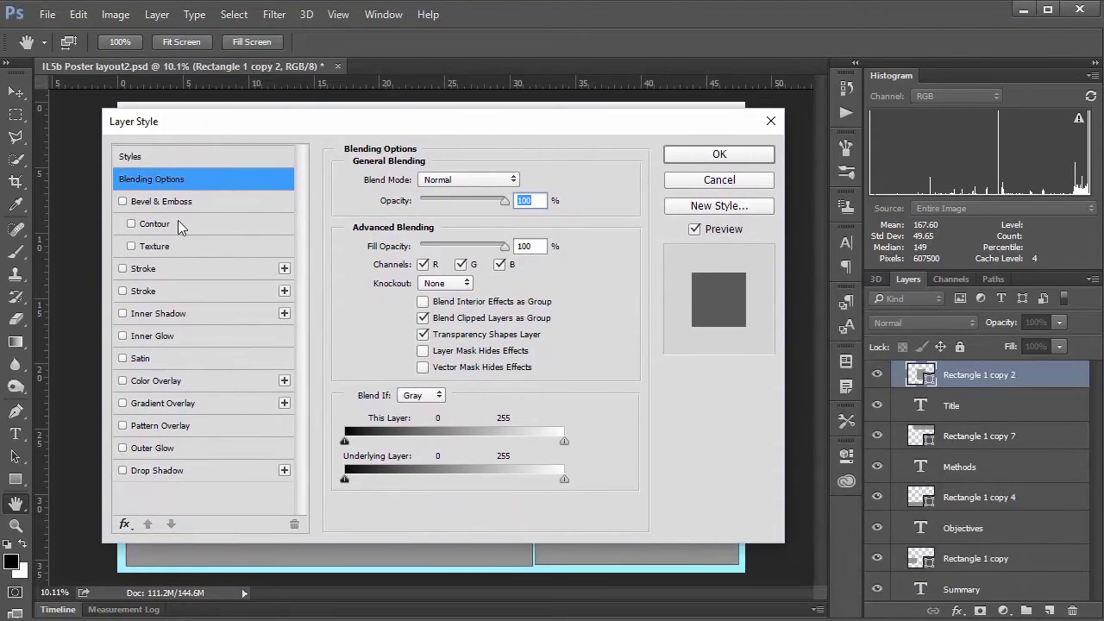
click(172, 380)
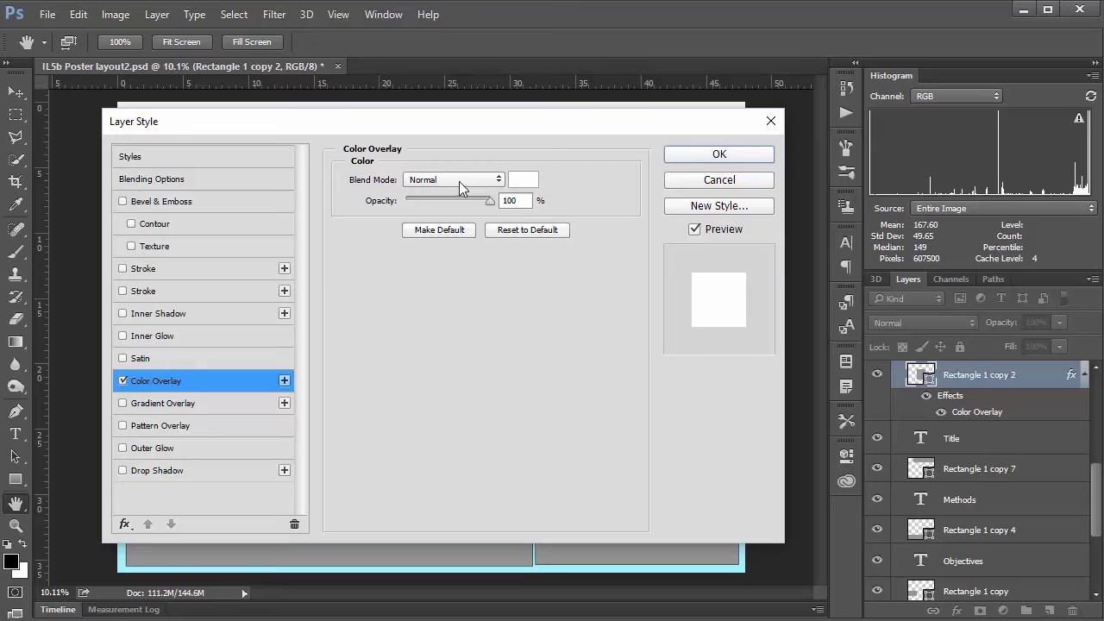
click(523, 181)
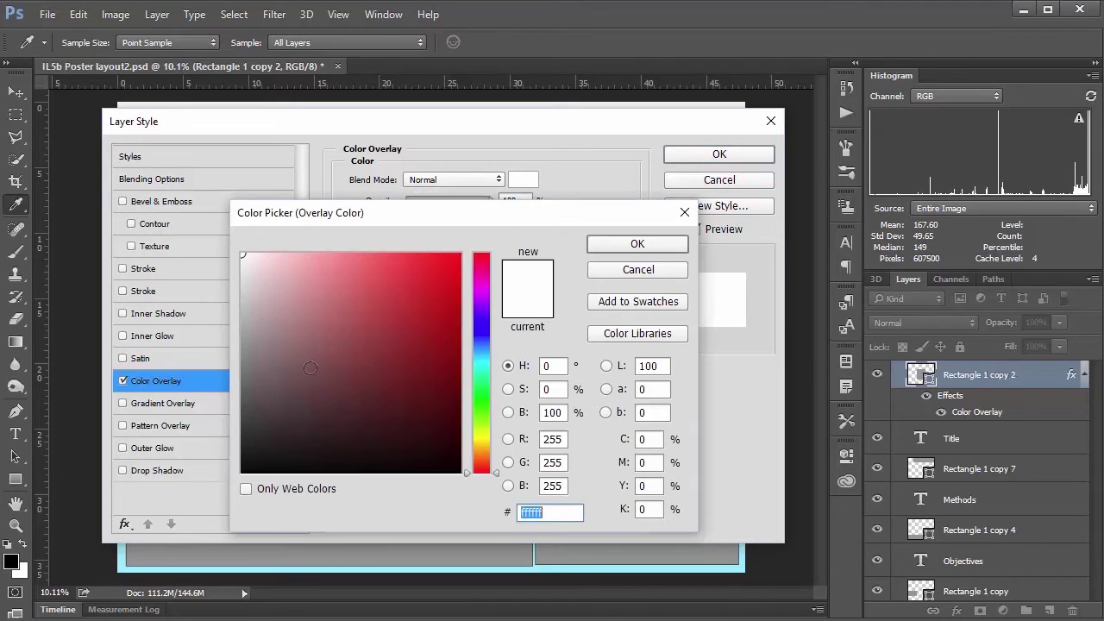
click(663, 244)
Move the Layer Style dialog out of the way to examine the Results1 overlay preview, and bring it back
drag(430, 126, 478, 460)
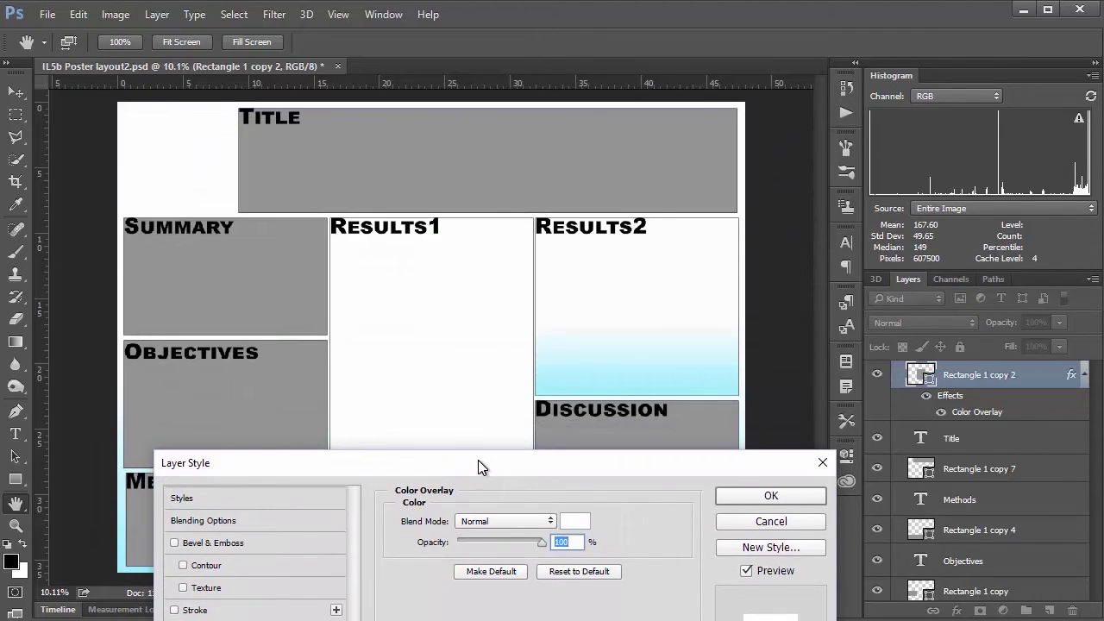
drag(478, 467, 342, 357)
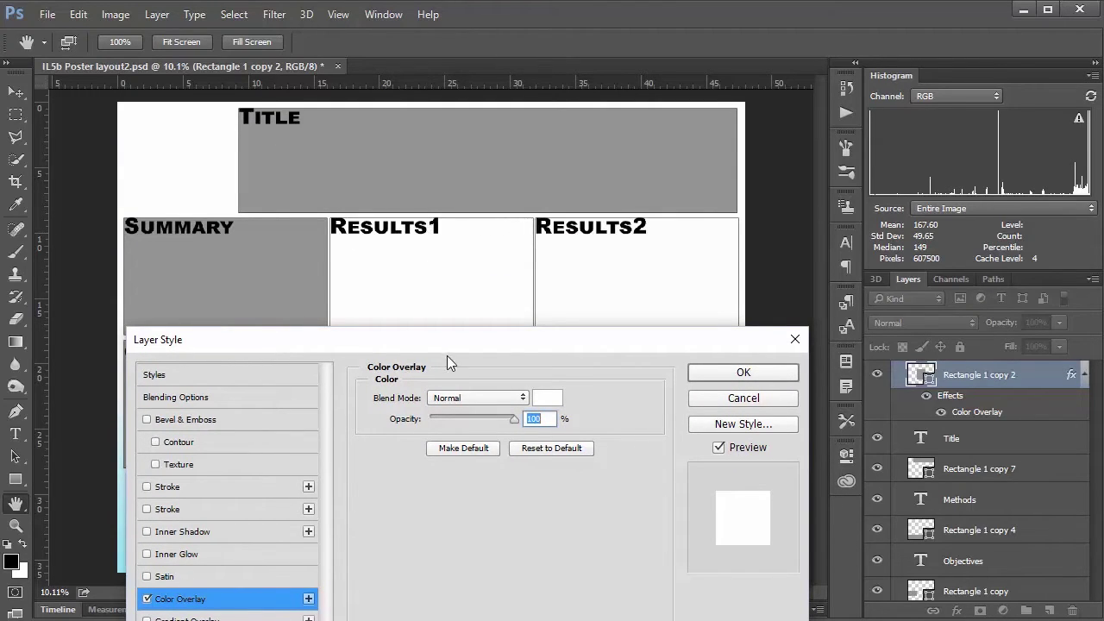
drag(477, 342, 478, 106)
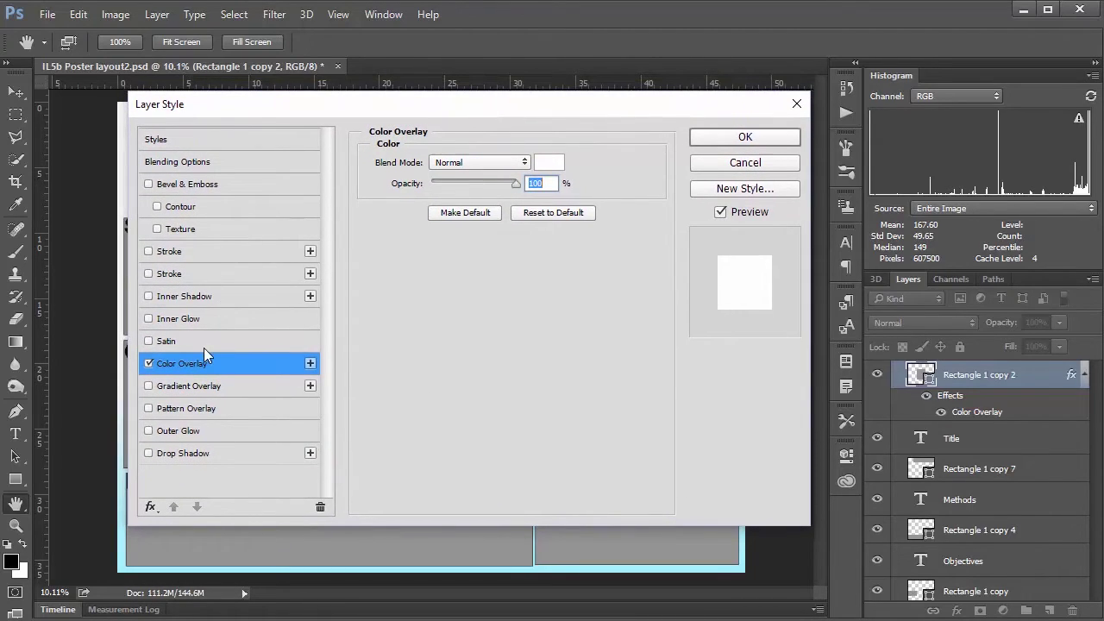
Add a #99eeff Inner Shadow in Multiply mode to the Results1 rectangle, with a 90° angle and a 300 px distance
click(200, 295)
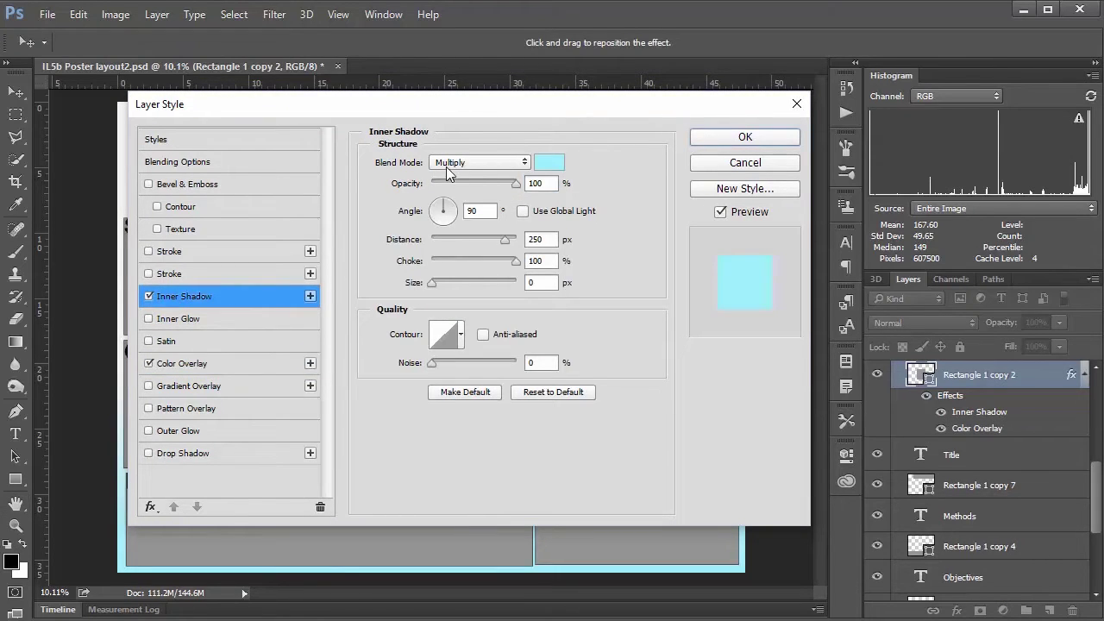
click(548, 164)
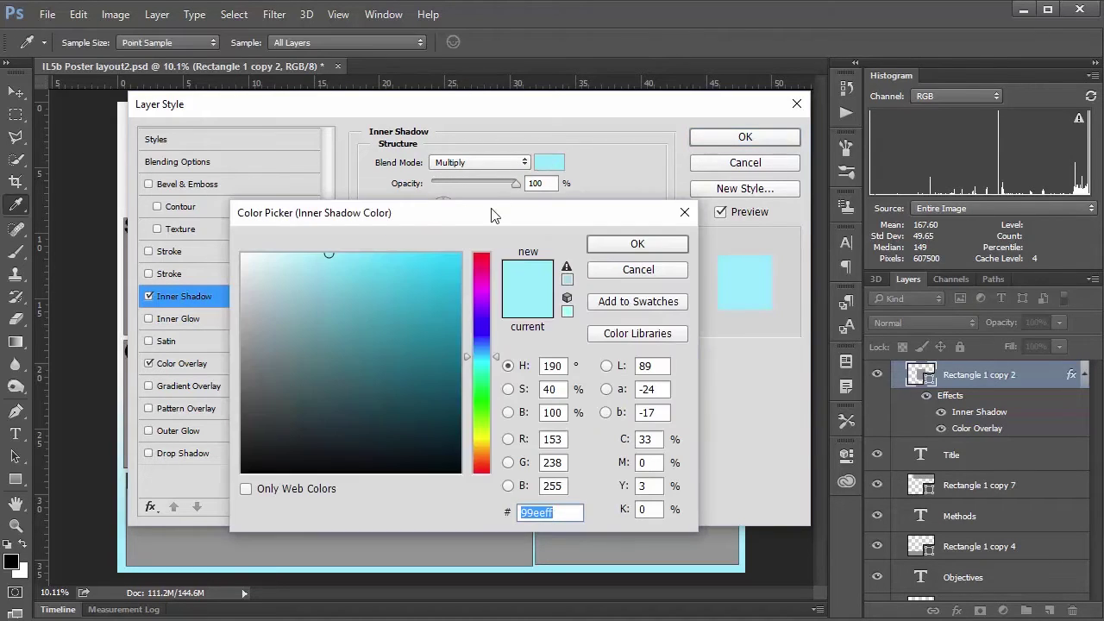
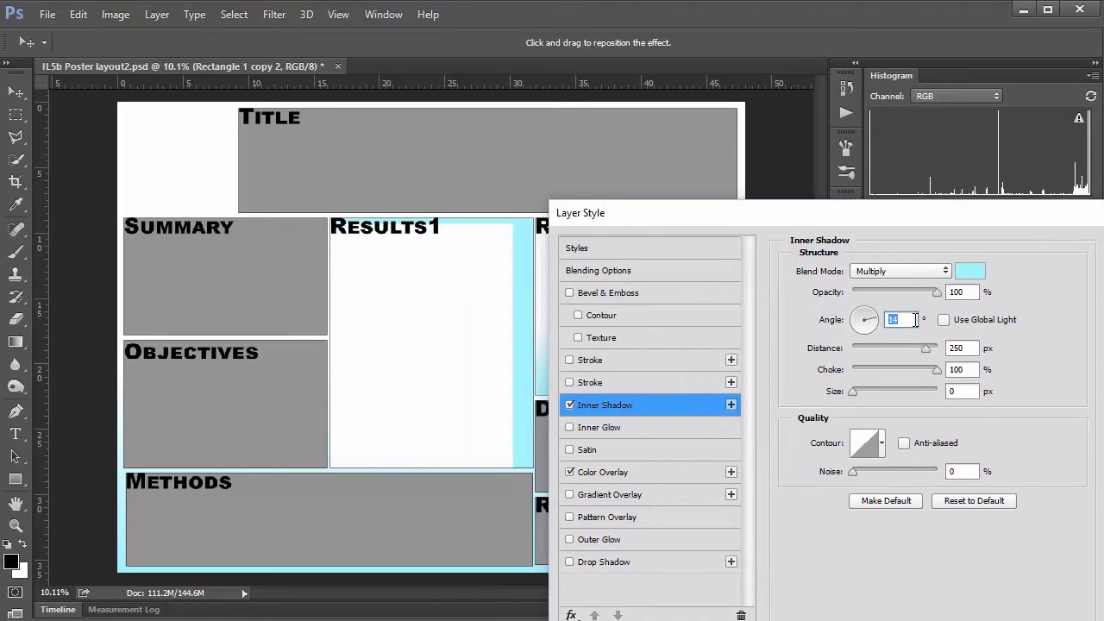
text(90)
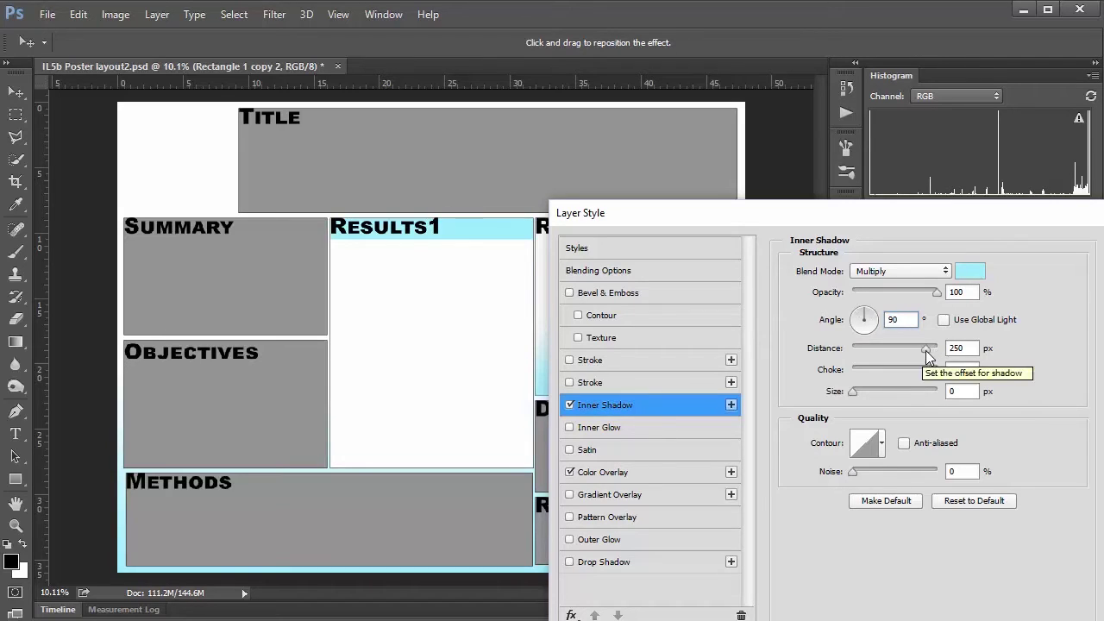
mouse_move(926, 351)
mouse_down()
mouse_move(874, 354)
mouse_move(930, 353)
mouse_up()
text(300)
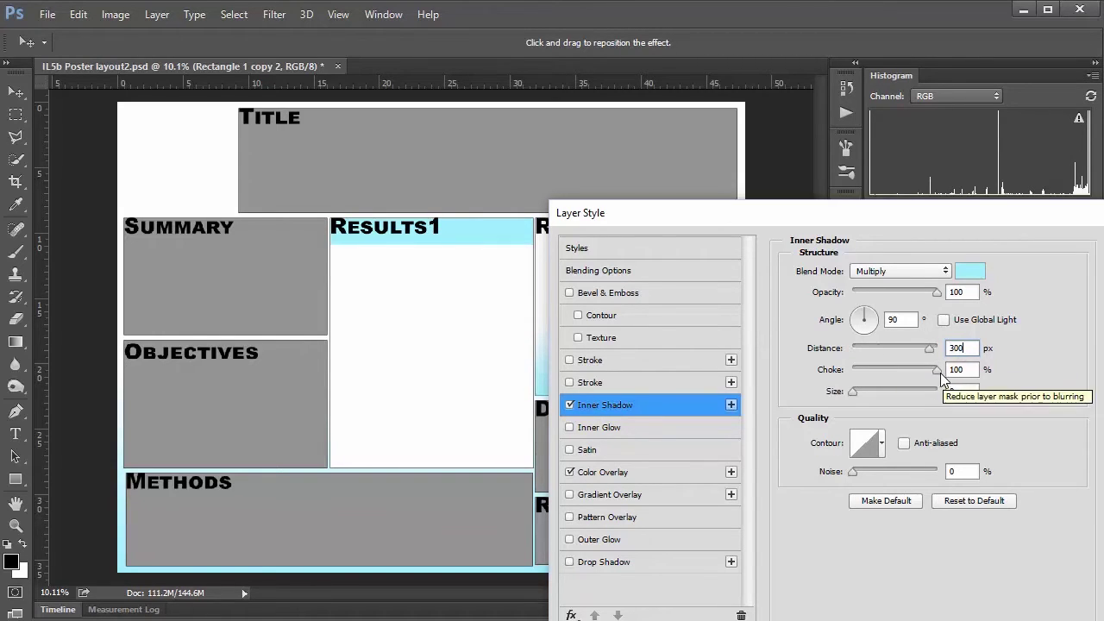
Try a 34% choke, a 137 px distance and a -84° angle on the inner shadow, and return the choke to 100%
drag(939, 371, 907, 371)
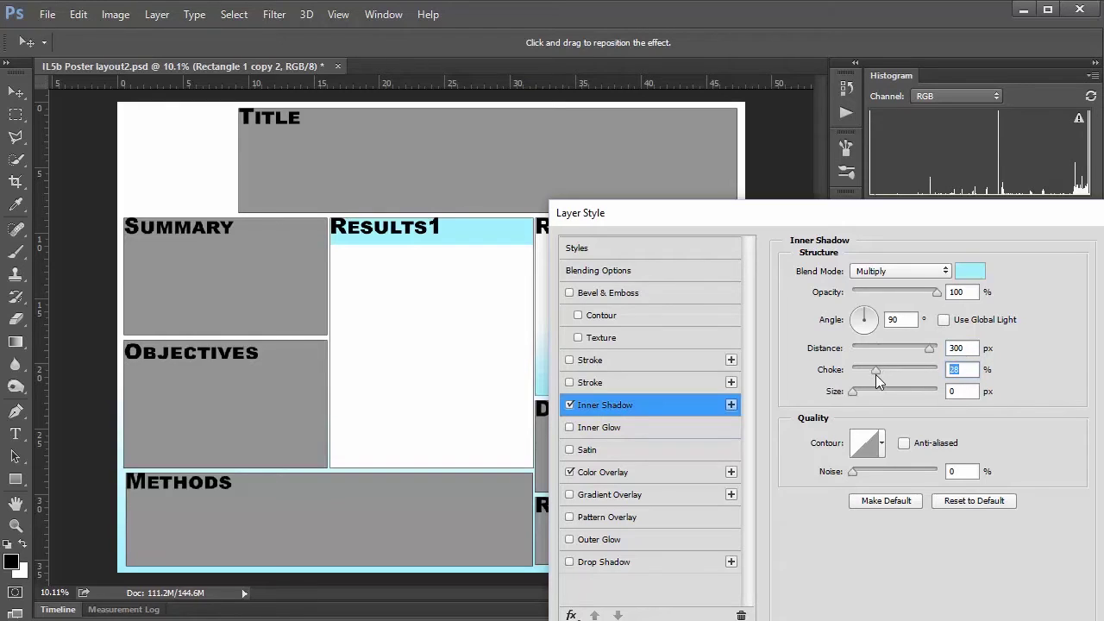
mouse_move(875, 374)
mouse_down()
mouse_move(921, 372)
mouse_move(868, 370)
mouse_up()
drag(930, 349, 920, 354)
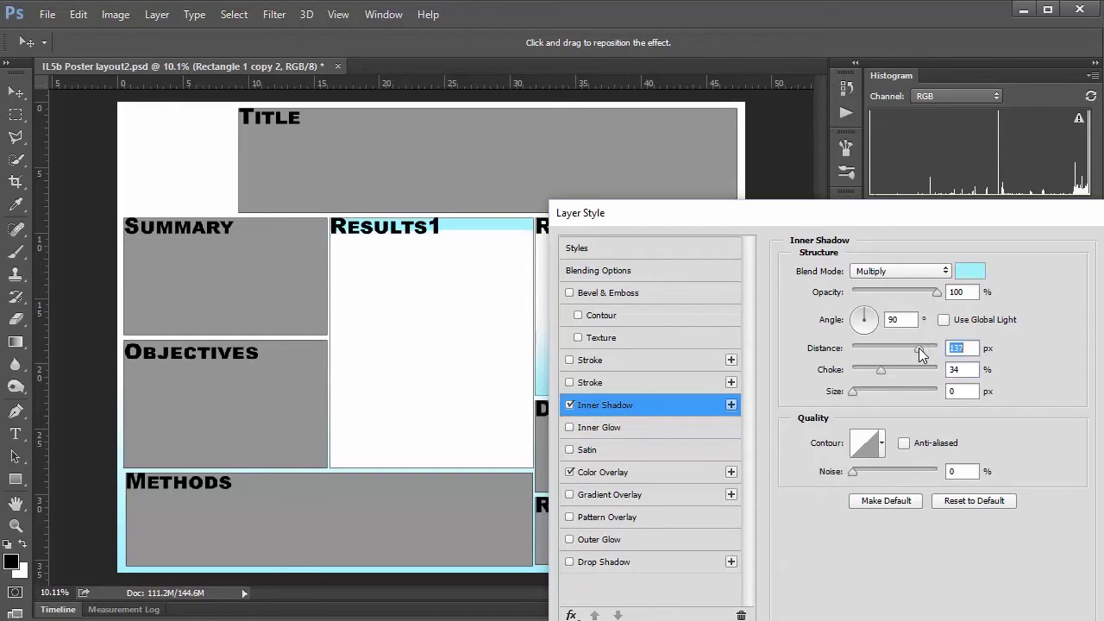
drag(873, 321, 869, 345)
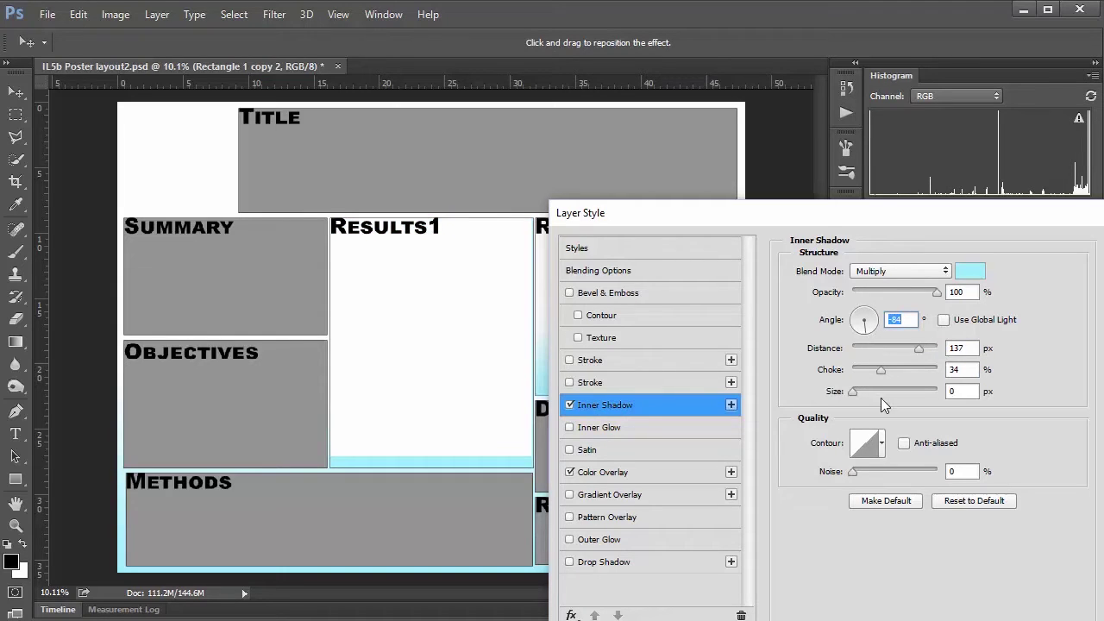
drag(881, 371, 939, 385)
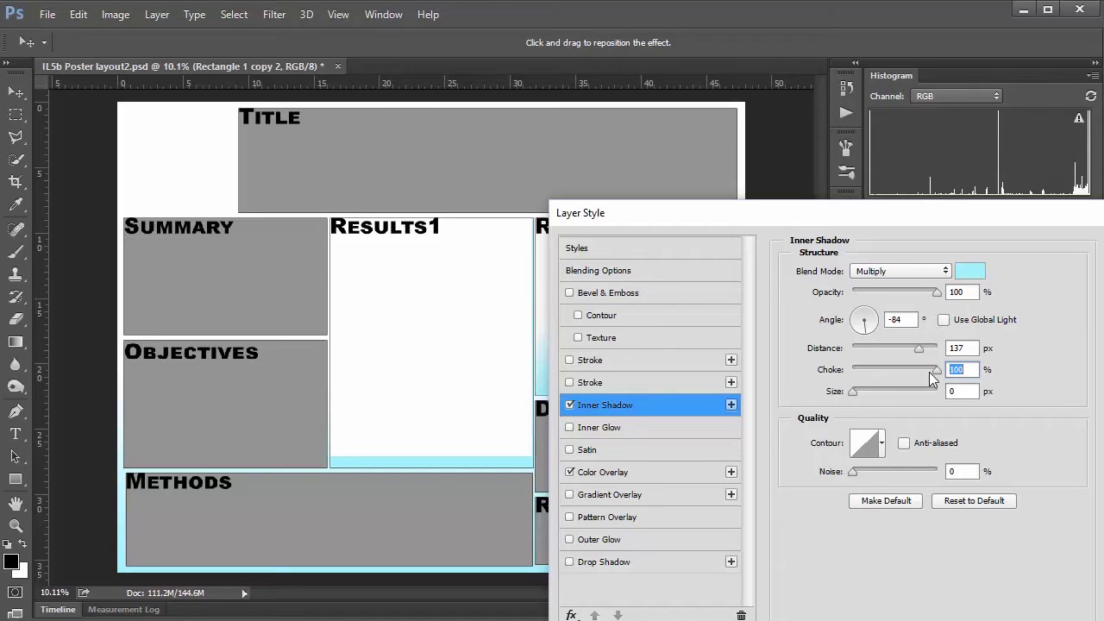
Try the inner shadow at 90° with sizes of 106 and 133 px and a 191 px distance, and reset it to the defaults
drag(852, 391, 891, 391)
drag(858, 331, 868, 317)
text(90)
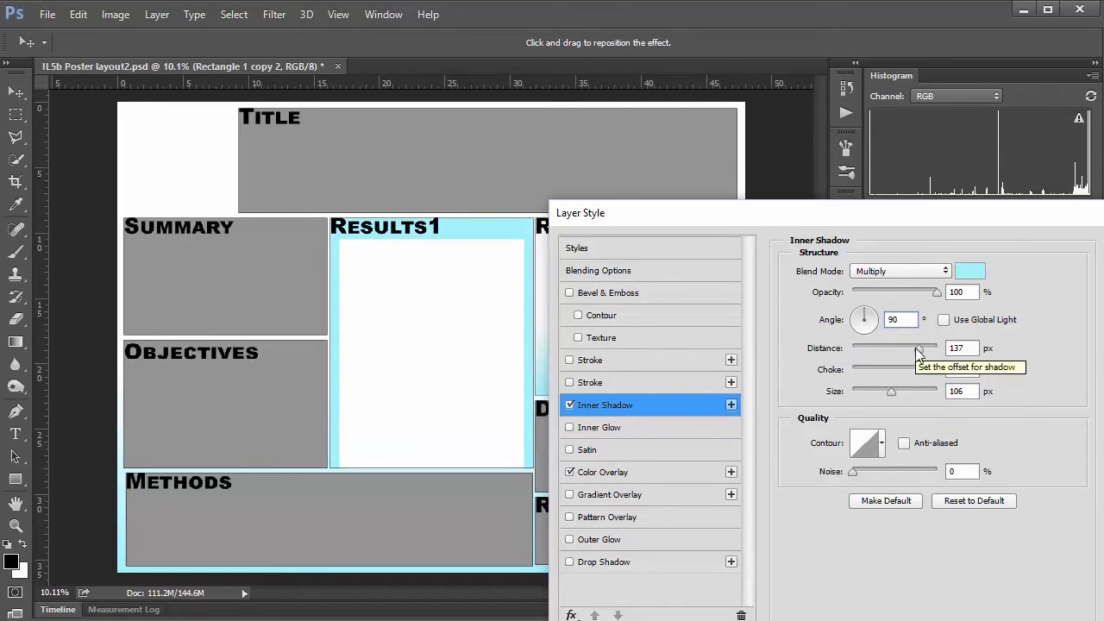
drag(891, 393, 851, 394)
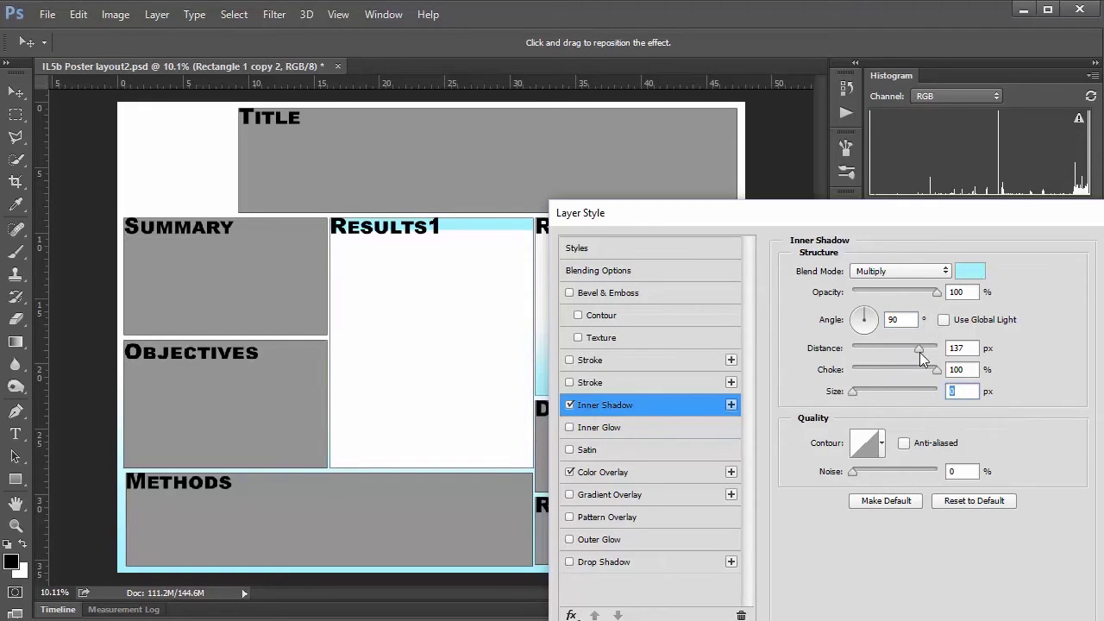
drag(857, 394, 900, 392)
mouse_move(921, 348)
mouse_down()
mouse_move(908, 349)
mouse_move(935, 349)
mouse_move(924, 361)
mouse_up()
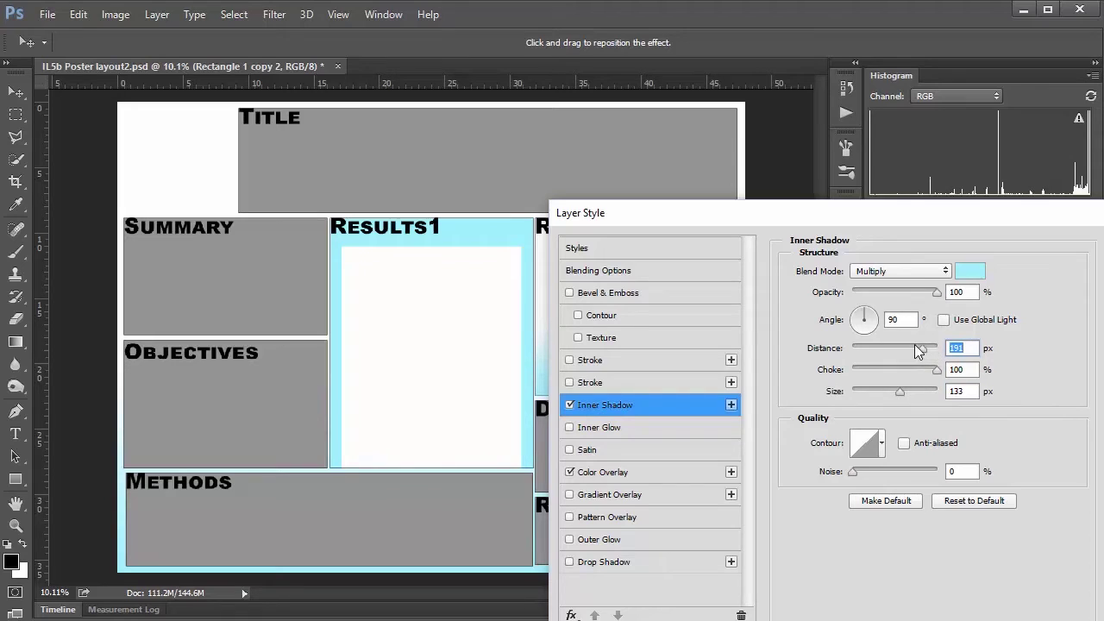
click(971, 505)
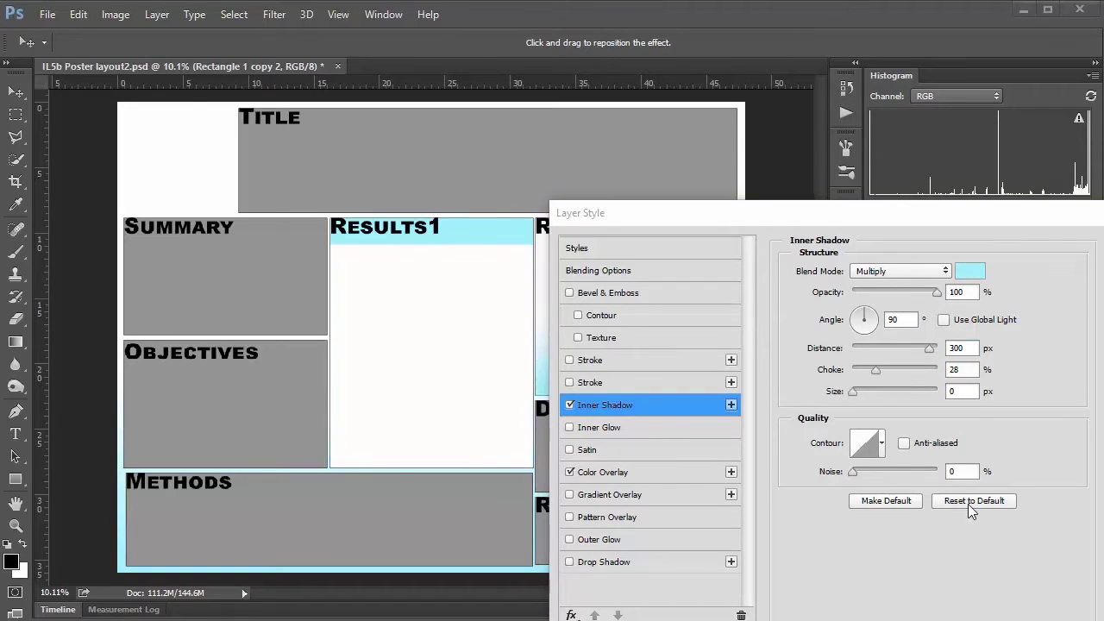
Try a 250 px inner shadow size with chokes of 34%, 0% and 100%, and return the size to 0 px
click(876, 369)
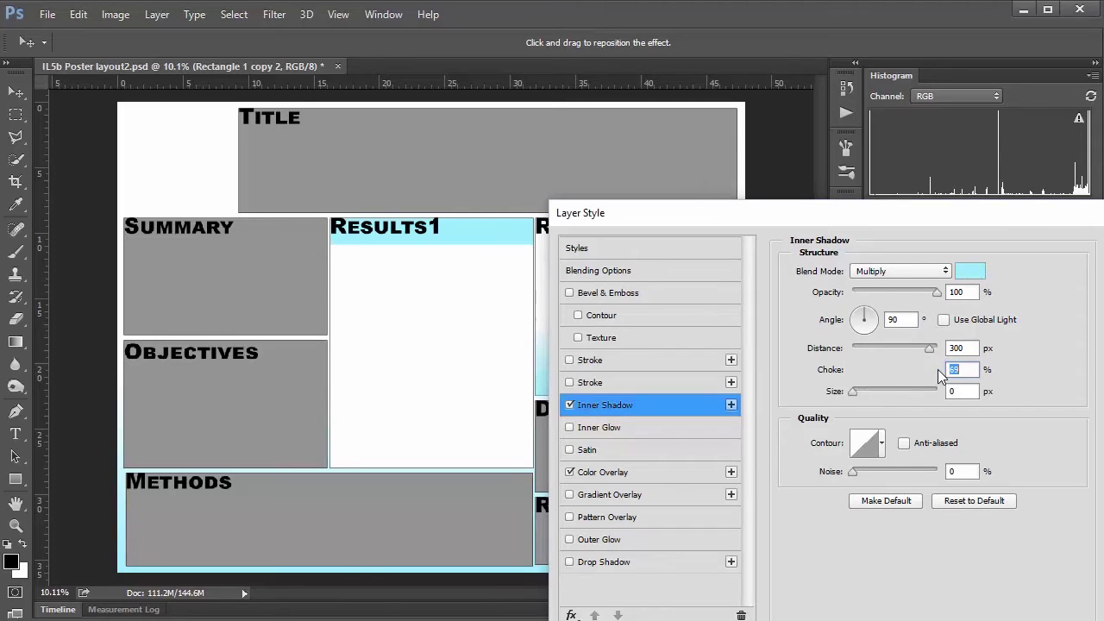
drag(854, 393, 934, 393)
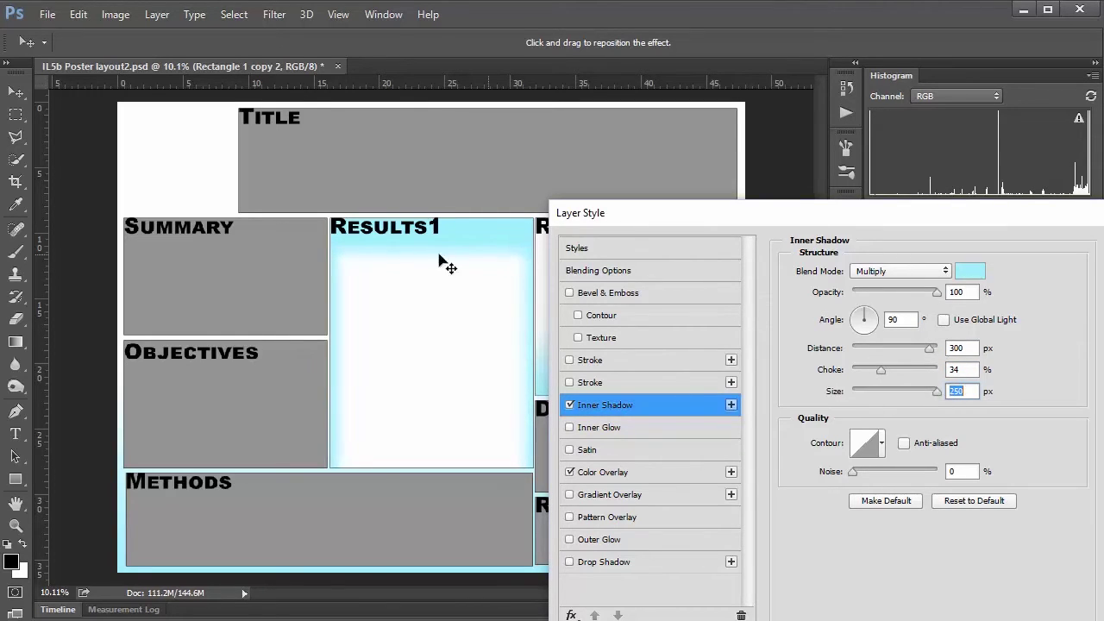
mouse_move(880, 370)
mouse_down()
mouse_move(932, 370)
mouse_move(859, 372)
mouse_up()
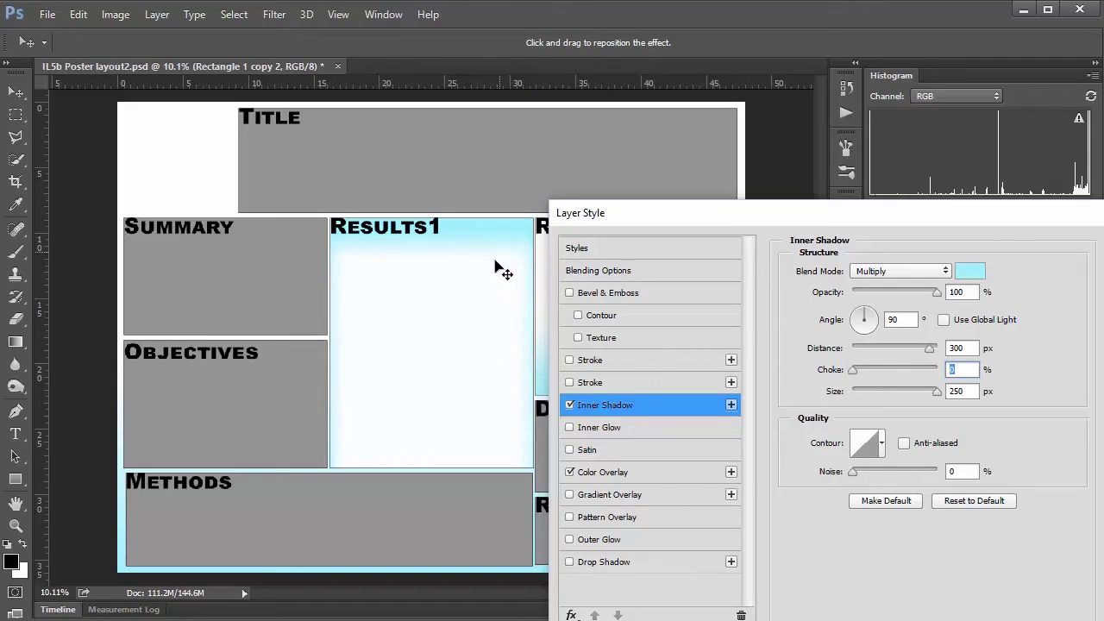
drag(858, 371, 937, 370)
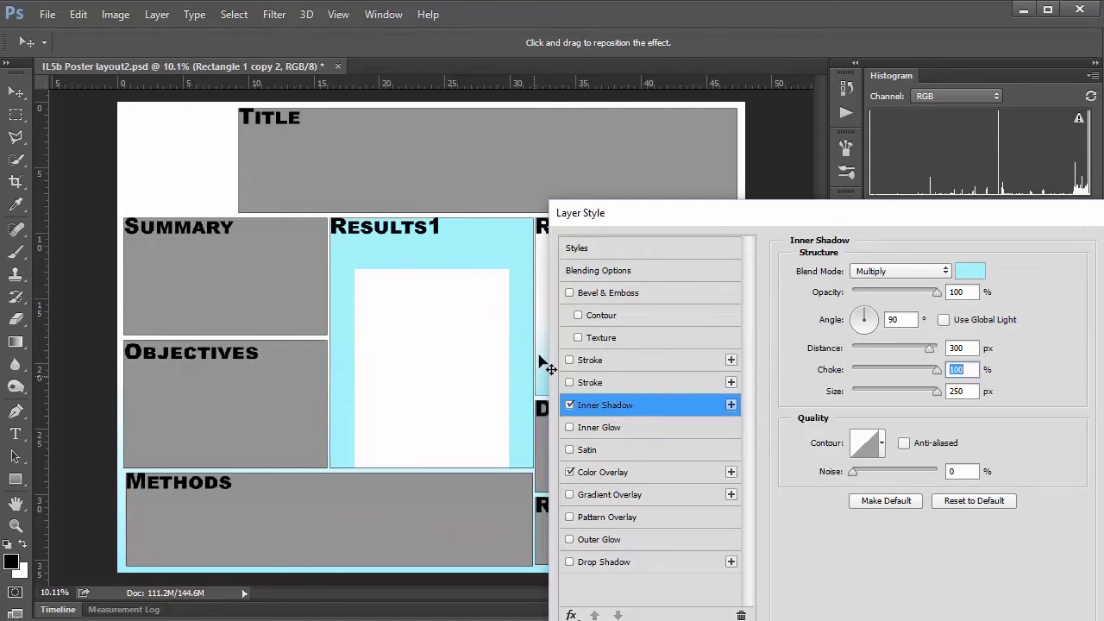
drag(937, 391, 835, 394)
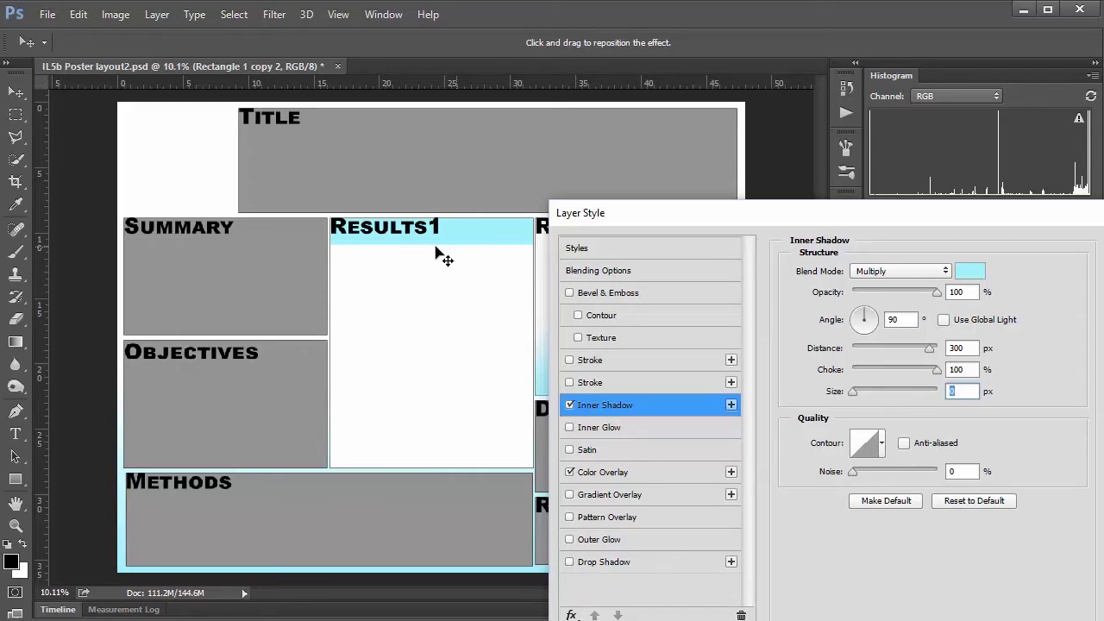
Apply the layer style with the inner shadow and white overlay to the Results1 rectangle
drag(887, 221, 860, 184)
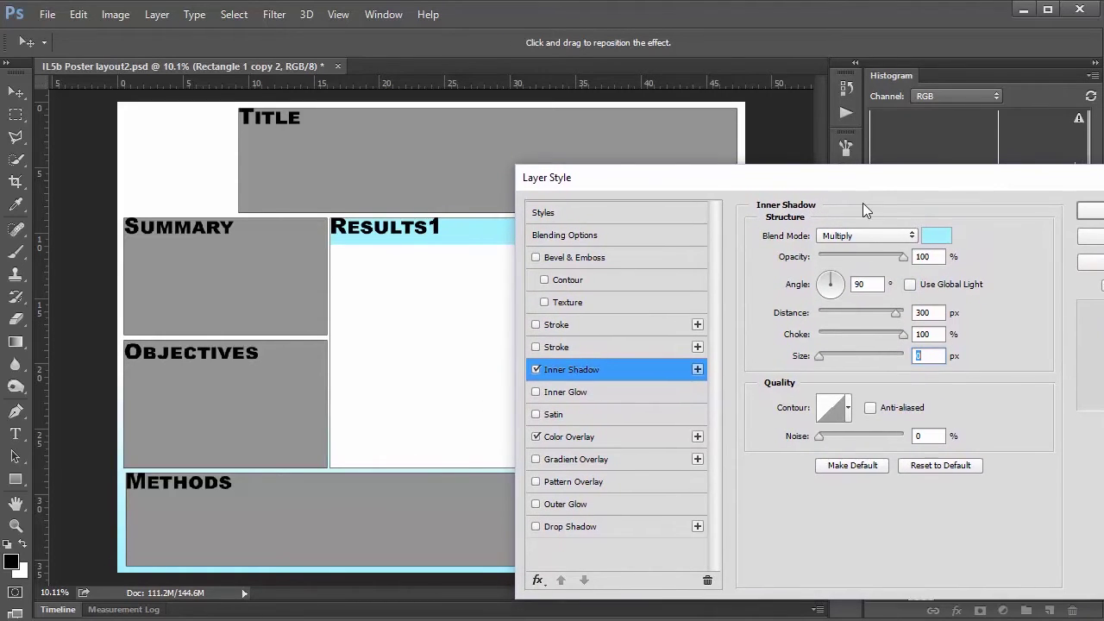
drag(697, 184, 747, 210)
drag(849, 205, 508, 190)
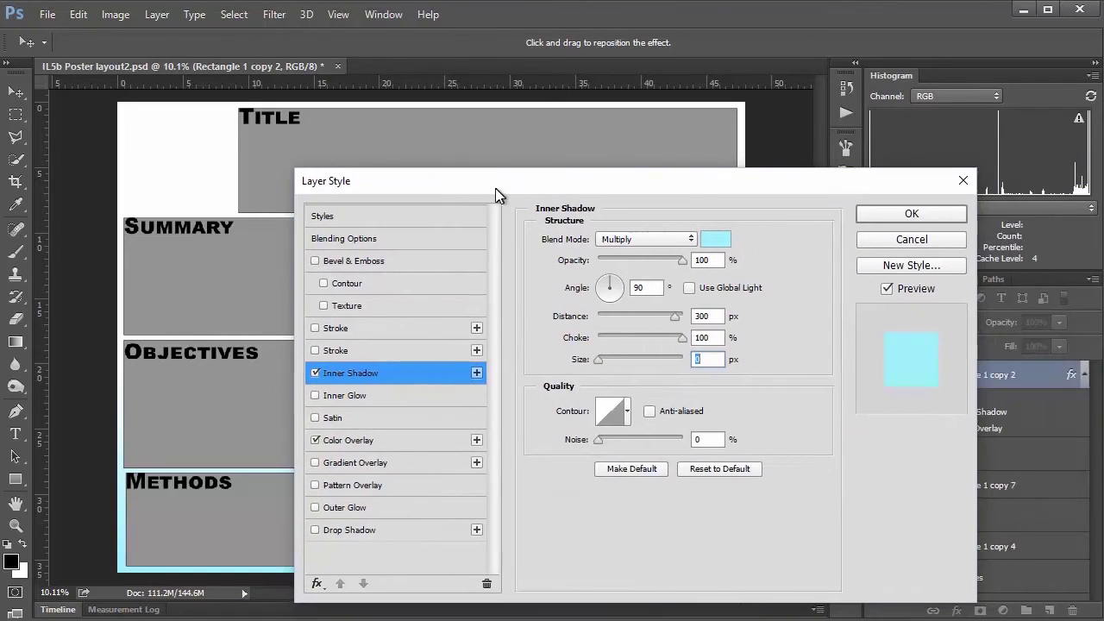
click(863, 210)
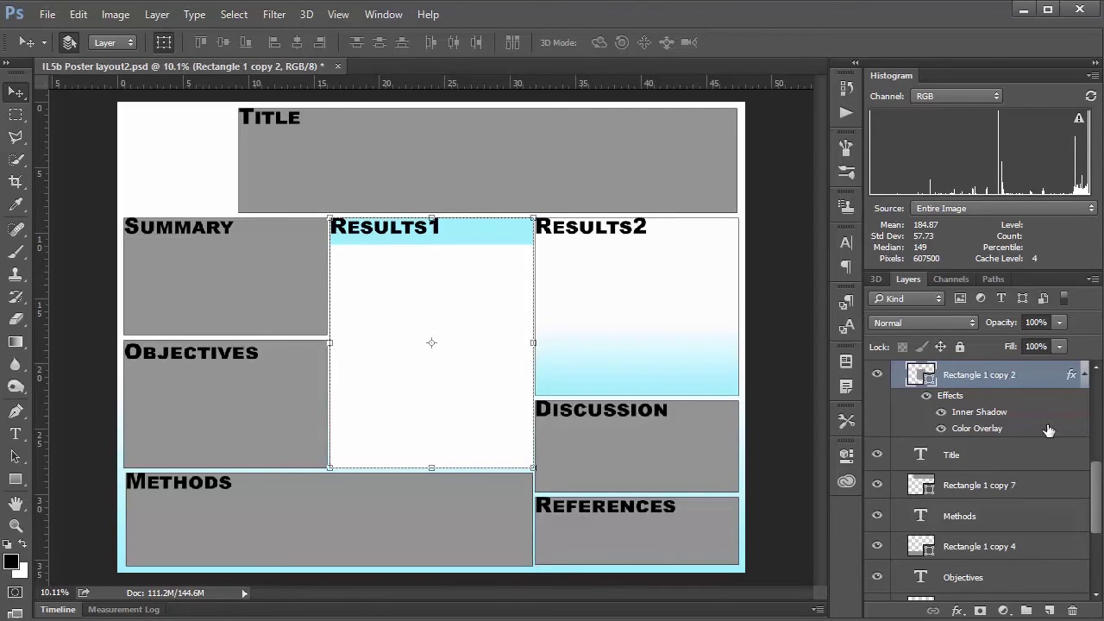
Select the Results1 heading text layer and nudge it slightly down and to the right within the blue band
scroll(992, 431, up, 2)
click(930, 421)
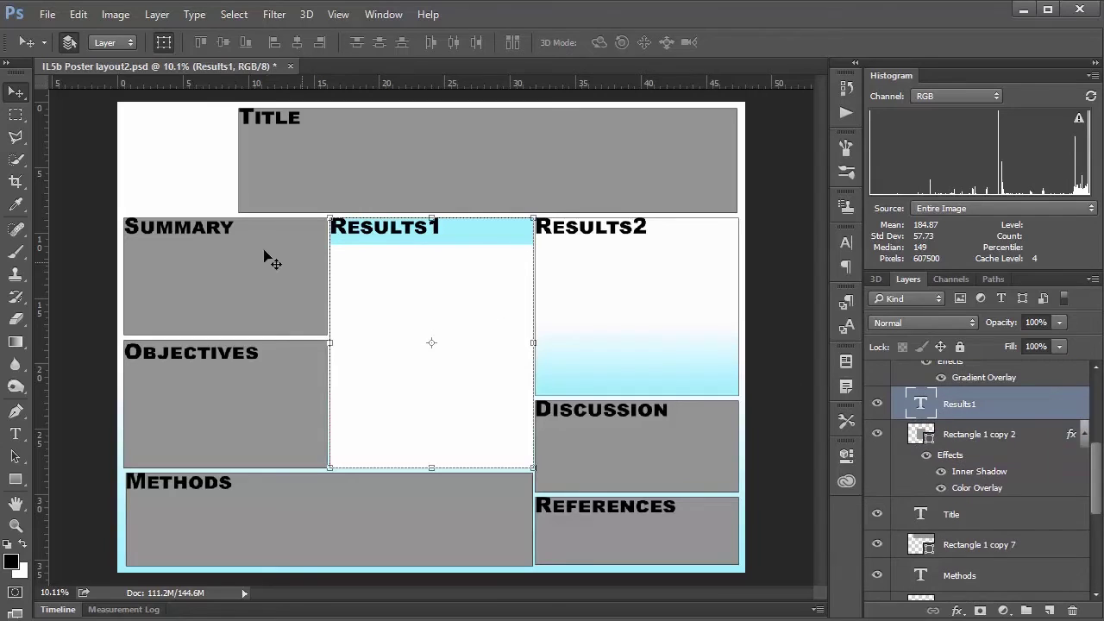
key(shift+Down)
key(shift+Down)
key(shift+Down)
key(shift+Down)
key(shift+Down)
key(shift+Right)
key(shift+Right)
key(shift+Right)
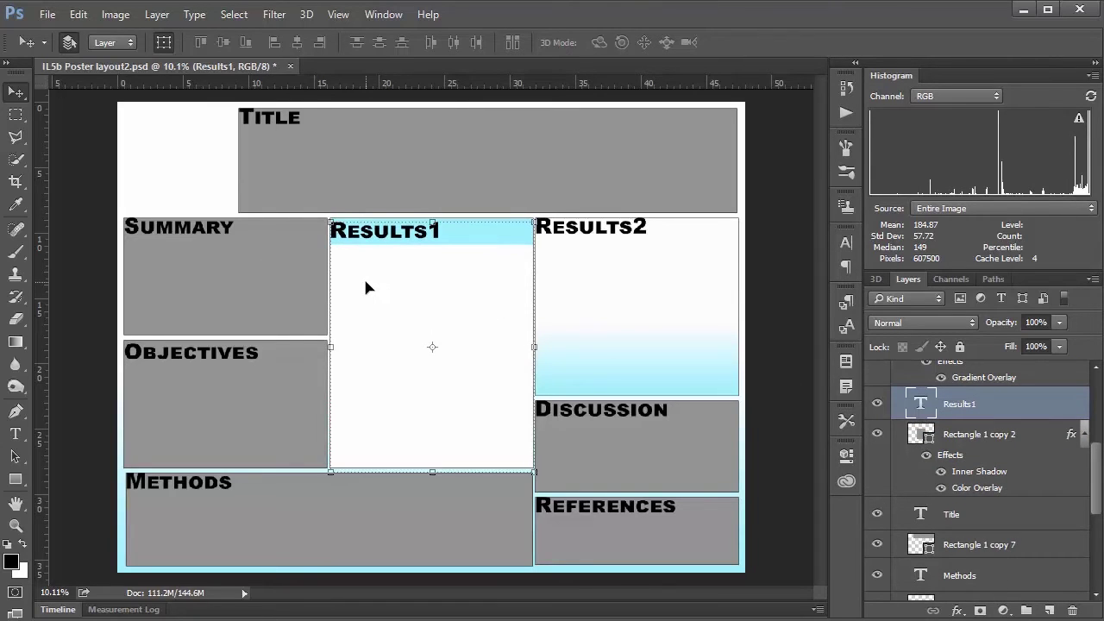
key(shift+Right)
key(shift+Right)
key(shift+Up)
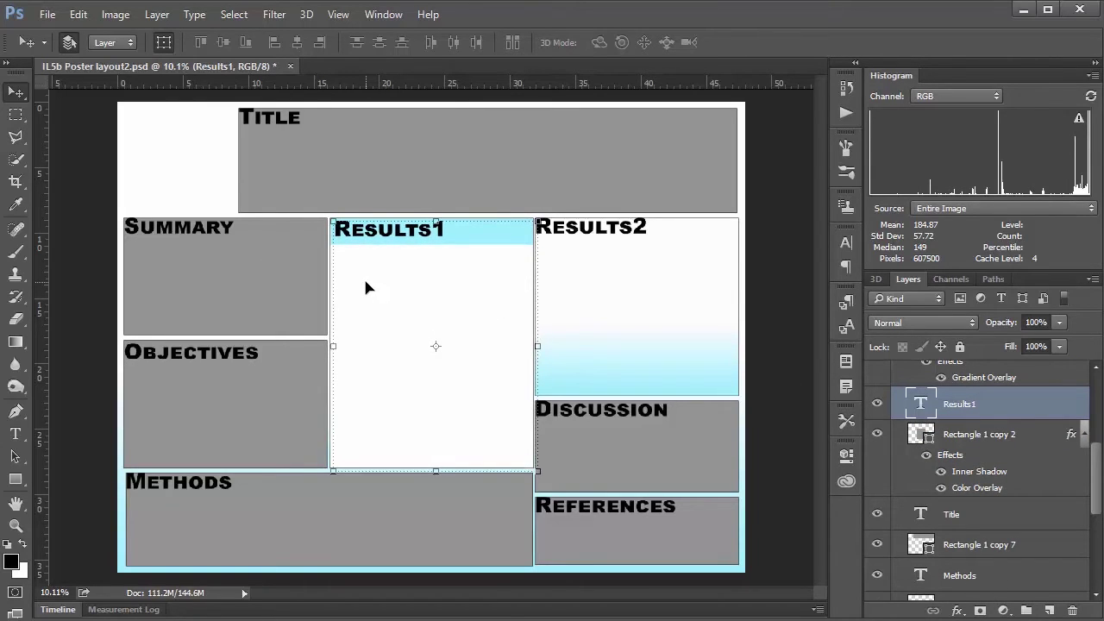
key(ctrl+h)
click(186, 172)
Add a white Color Overlay in Normal blend mode at 100% opacity to the Results1 heading text
click(363, 234)
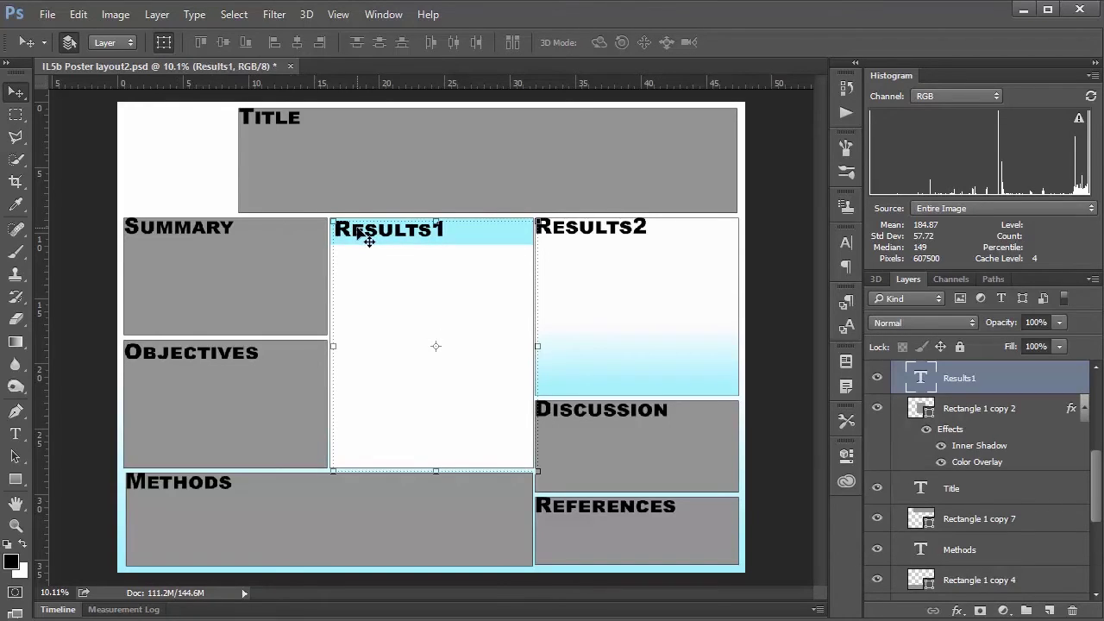
click(957, 611)
click(1015, 406)
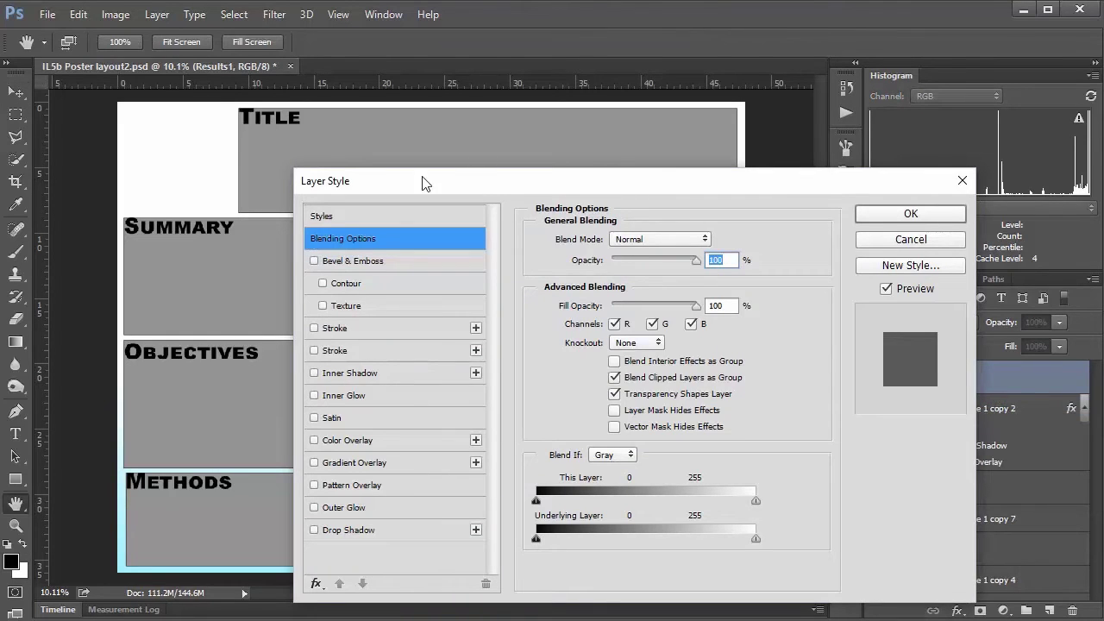
drag(387, 190, 603, 169)
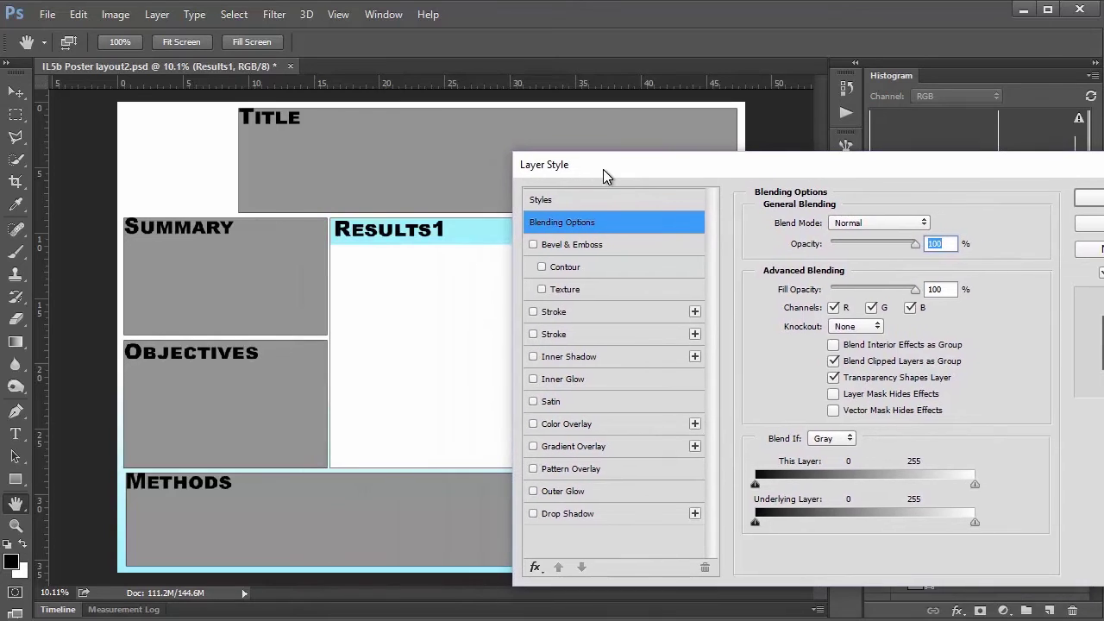
click(576, 423)
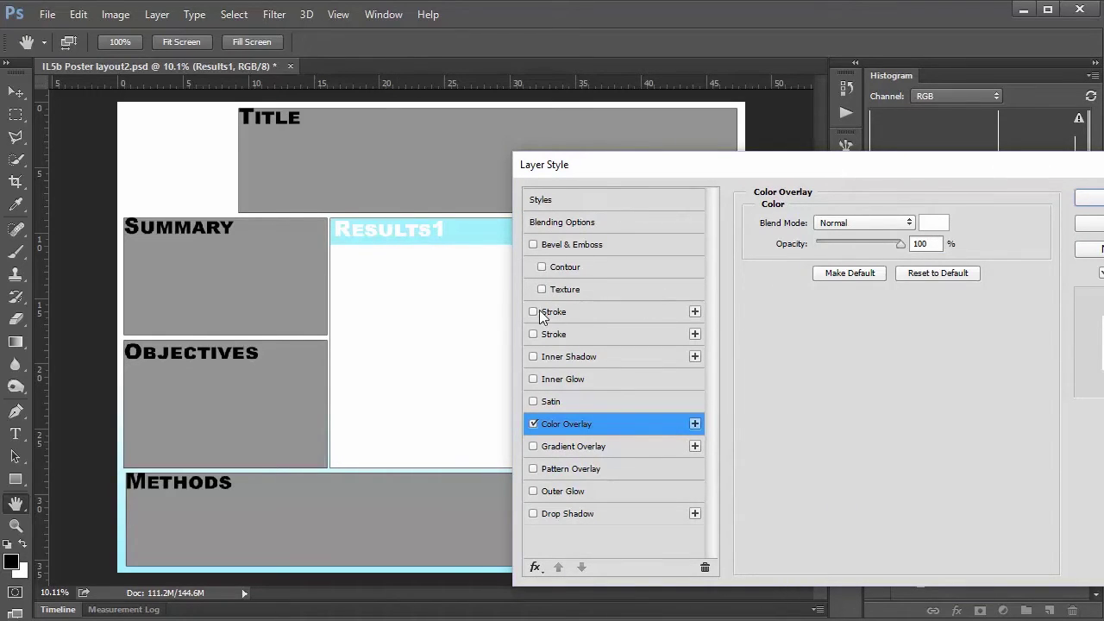
Add a black Stroke to the Results1 heading, compare the Inside and Center positions, keep it Outside and set its size to 10 px
click(576, 311)
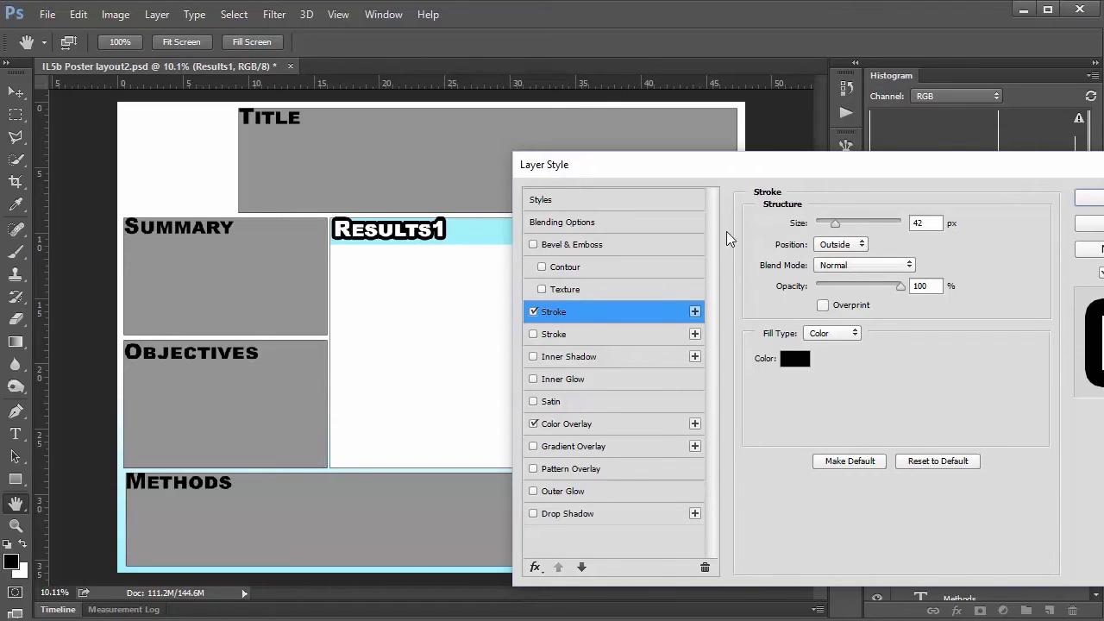
click(860, 245)
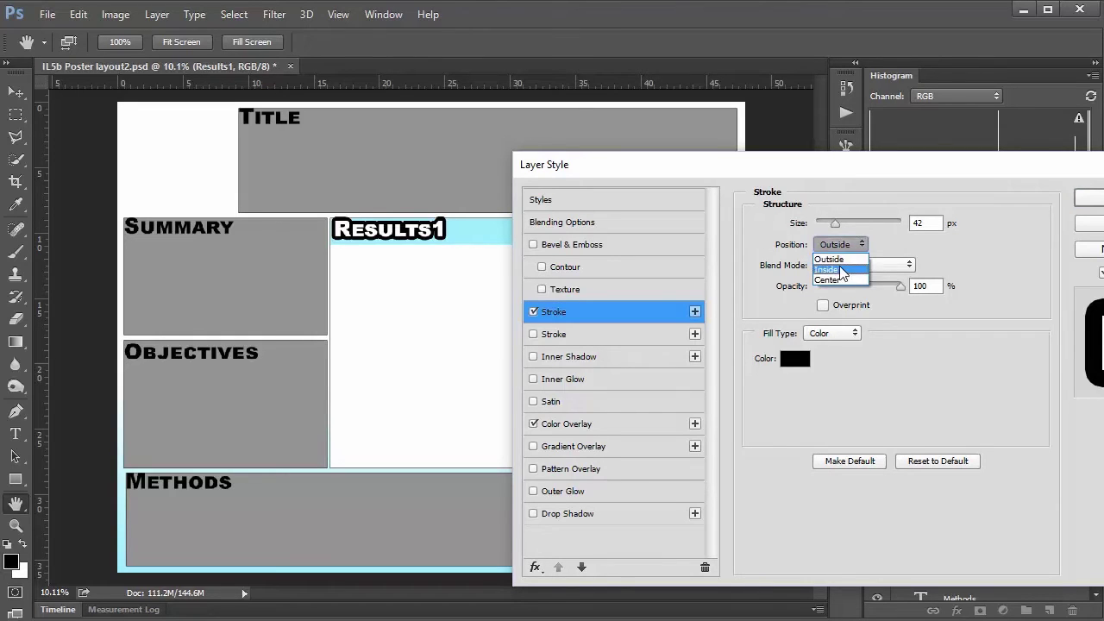
click(841, 269)
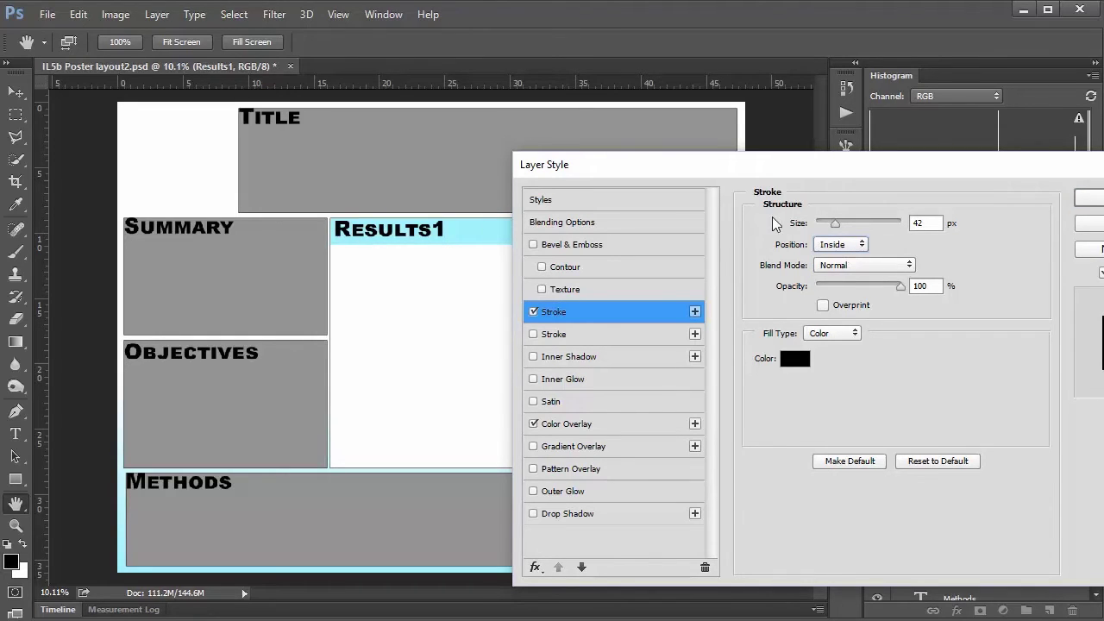
click(833, 245)
click(828, 279)
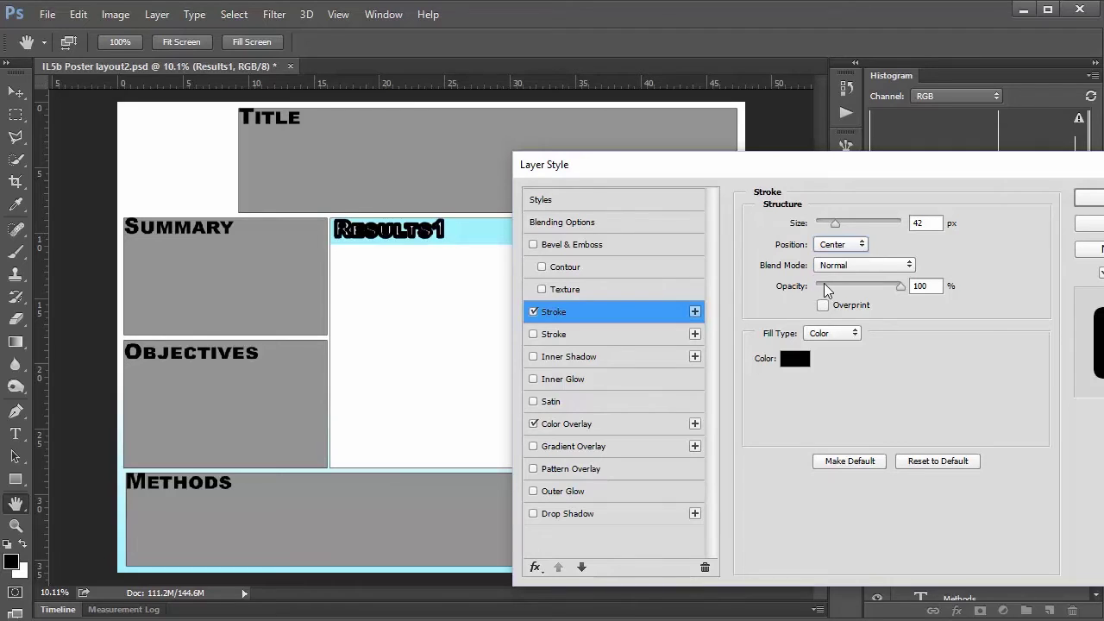
click(830, 247)
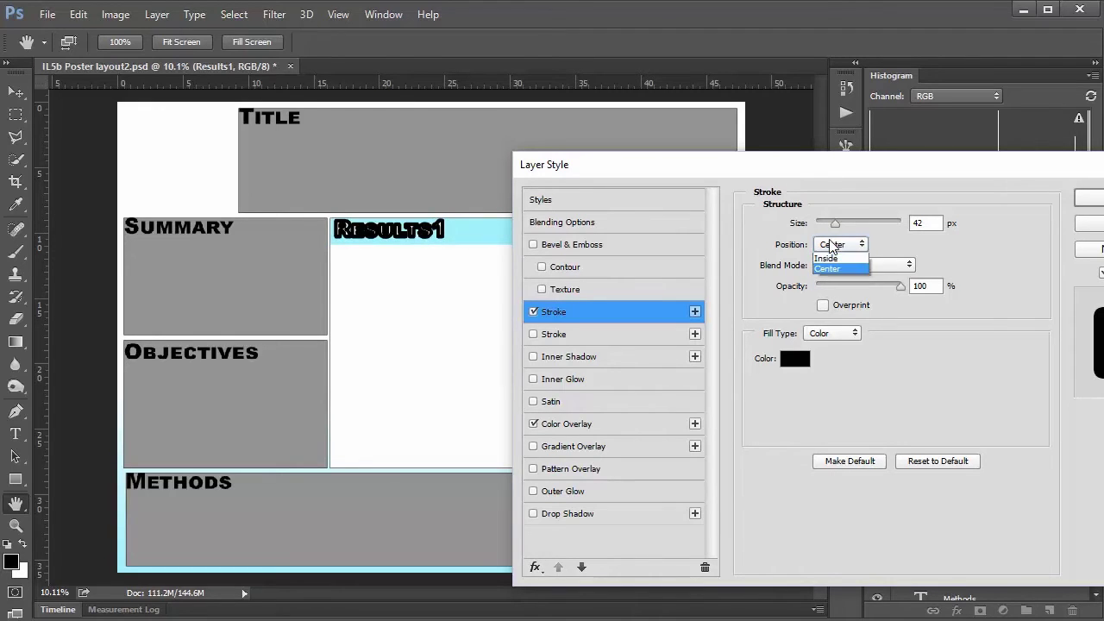
click(834, 258)
drag(835, 228, 824, 227)
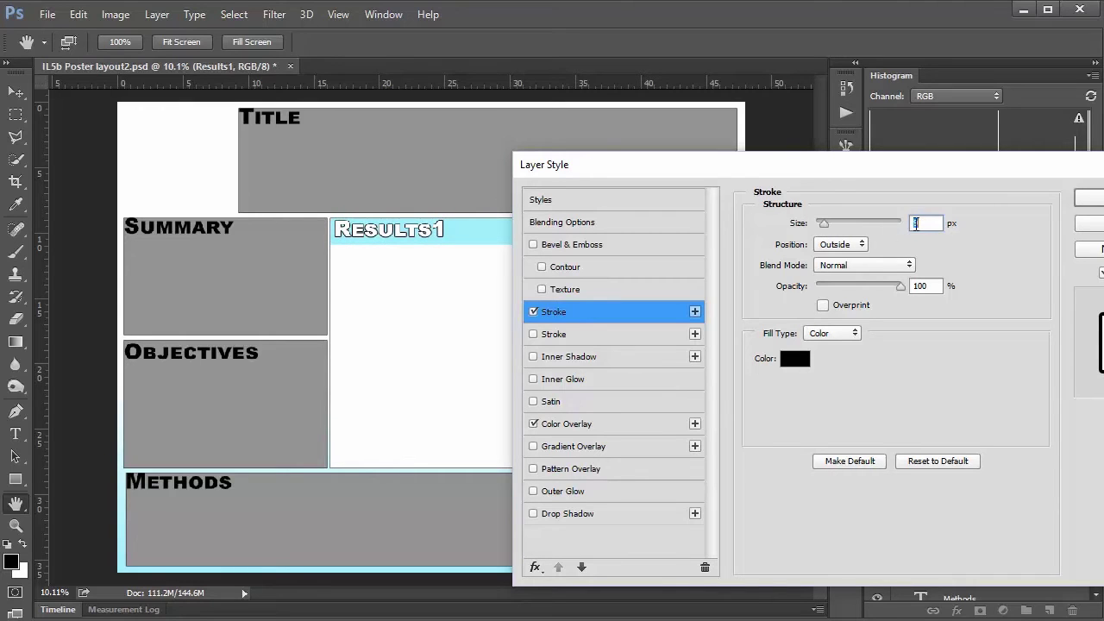
text(10)
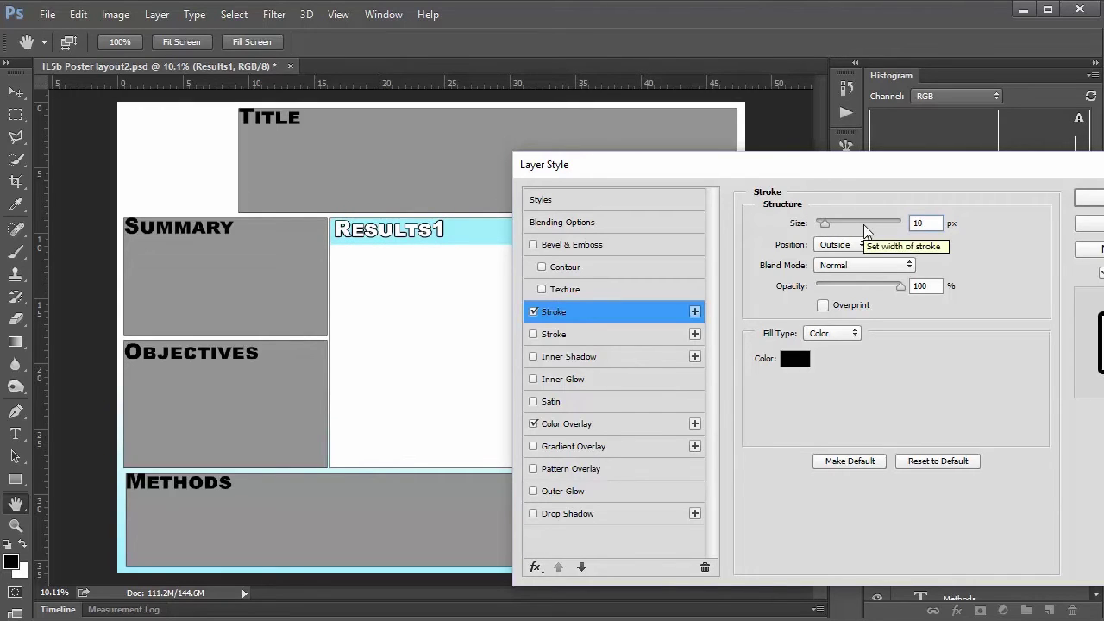
Apply the stroke and white overlay to the Results1 heading, inspect the outlined text up close, and deselect the layer
drag(1049, 166, 851, 173)
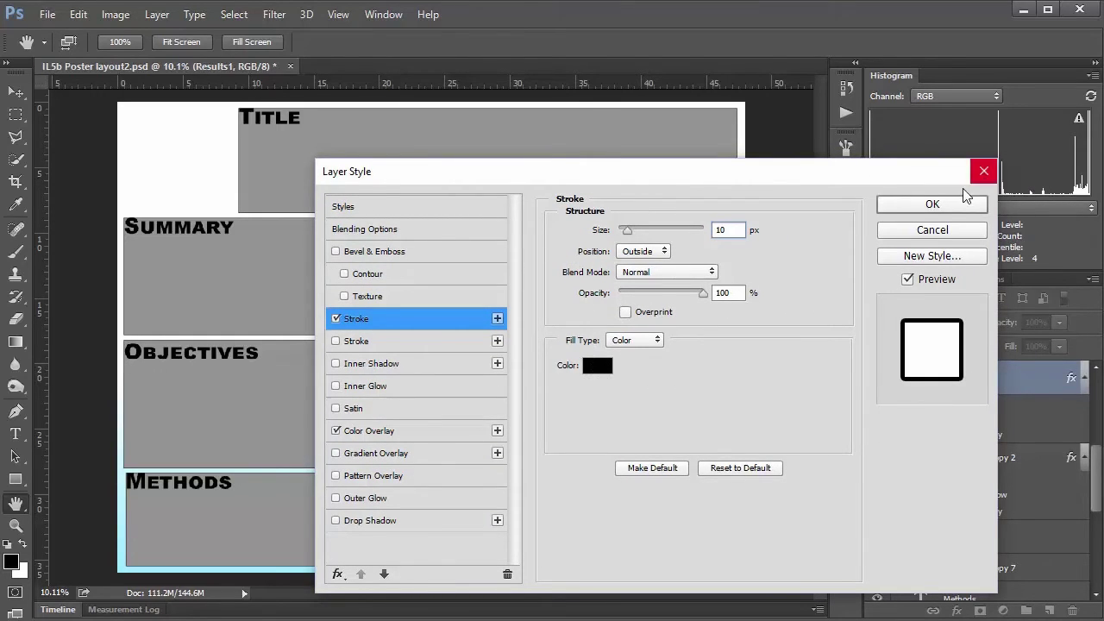
click(932, 204)
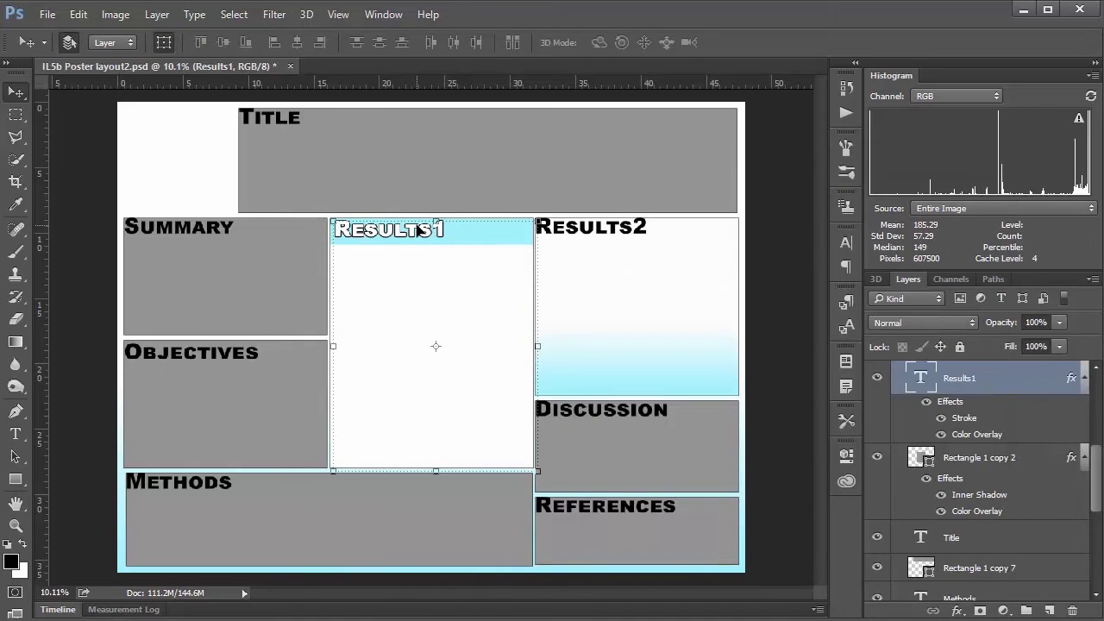
scroll(419, 231, up, 5)
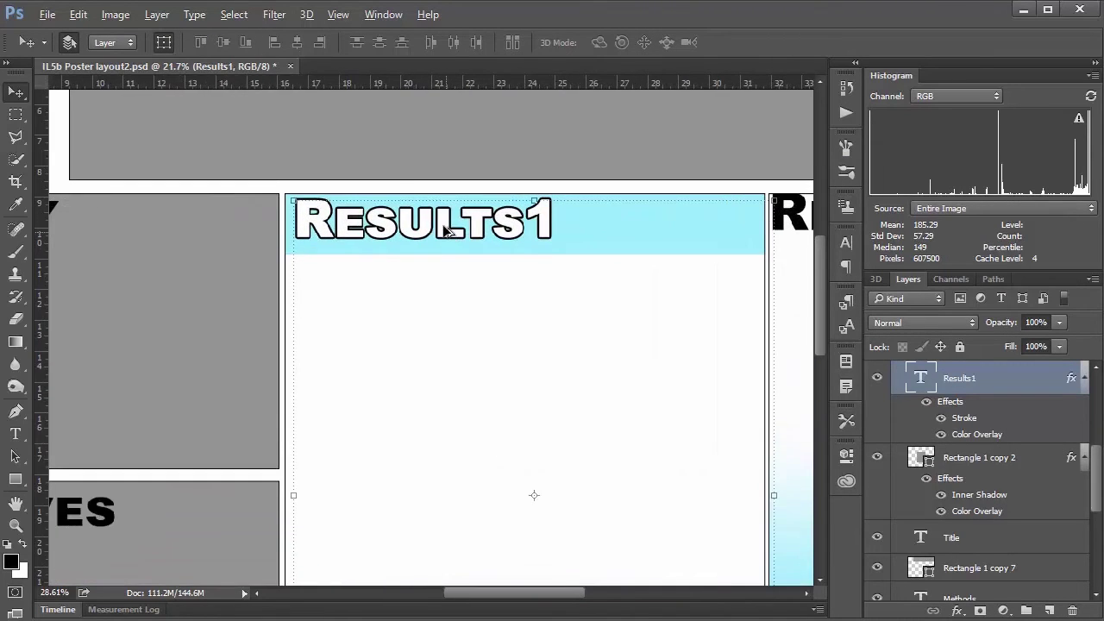
scroll(445, 230, up, 2)
scroll(272, 216, down, 5)
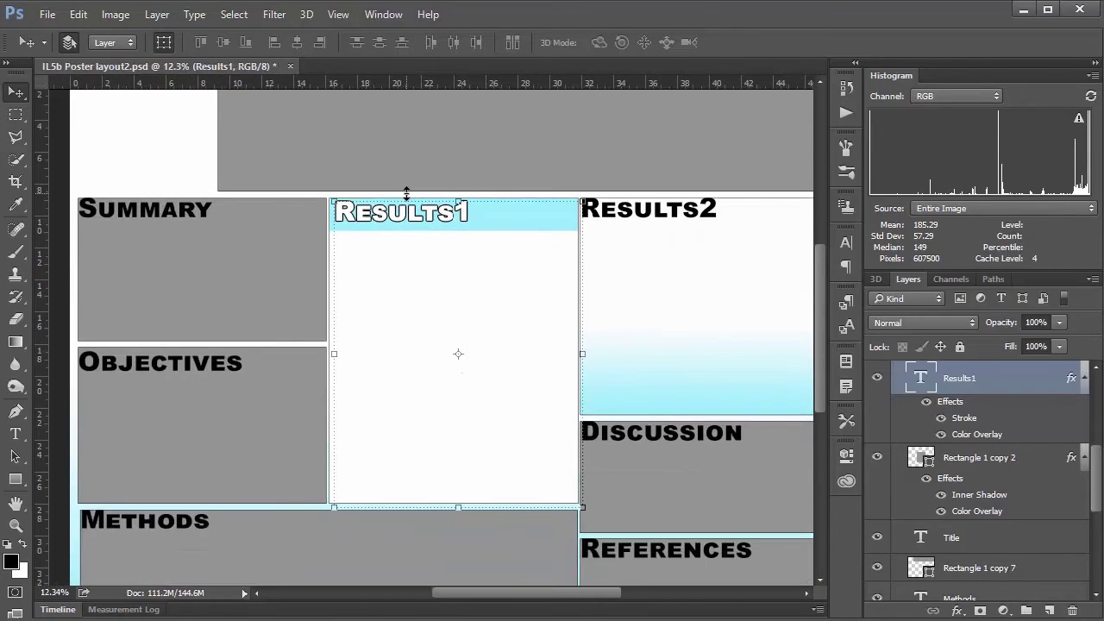
scroll(406, 192, down, 1)
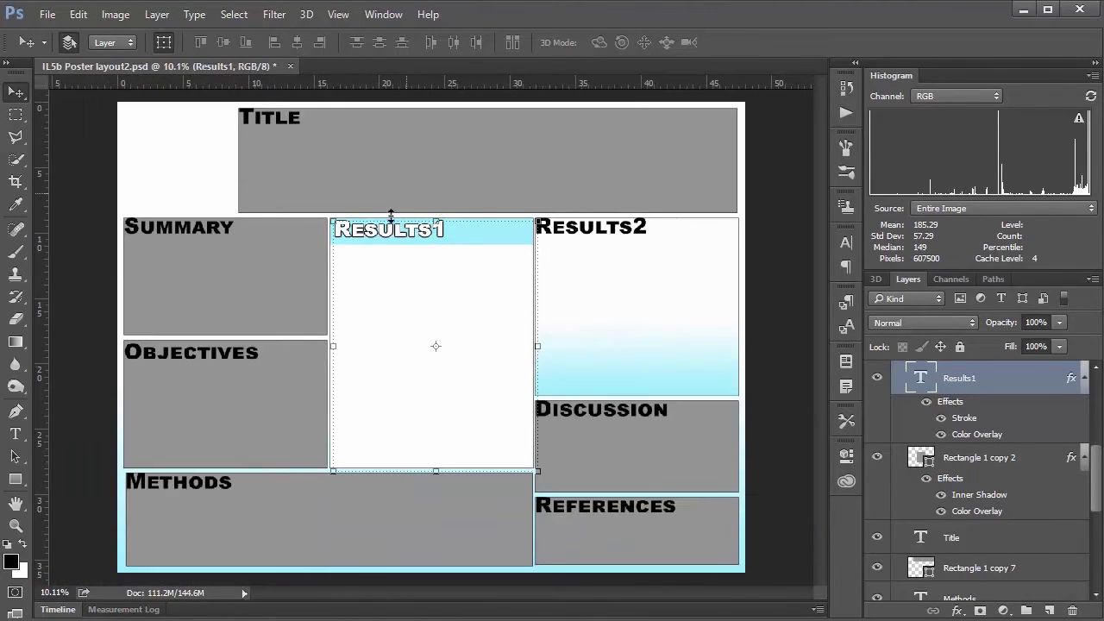
click(779, 227)
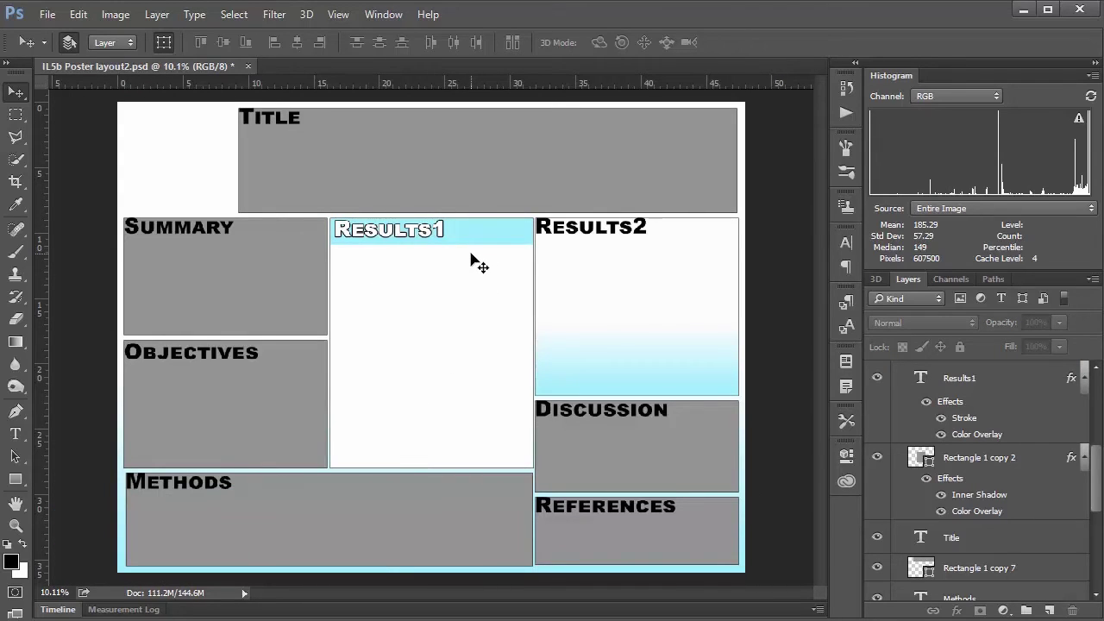
Add a white Color Overlay in Normal blend mode at 100% opacity to the Objectives rectangle
click(283, 421)
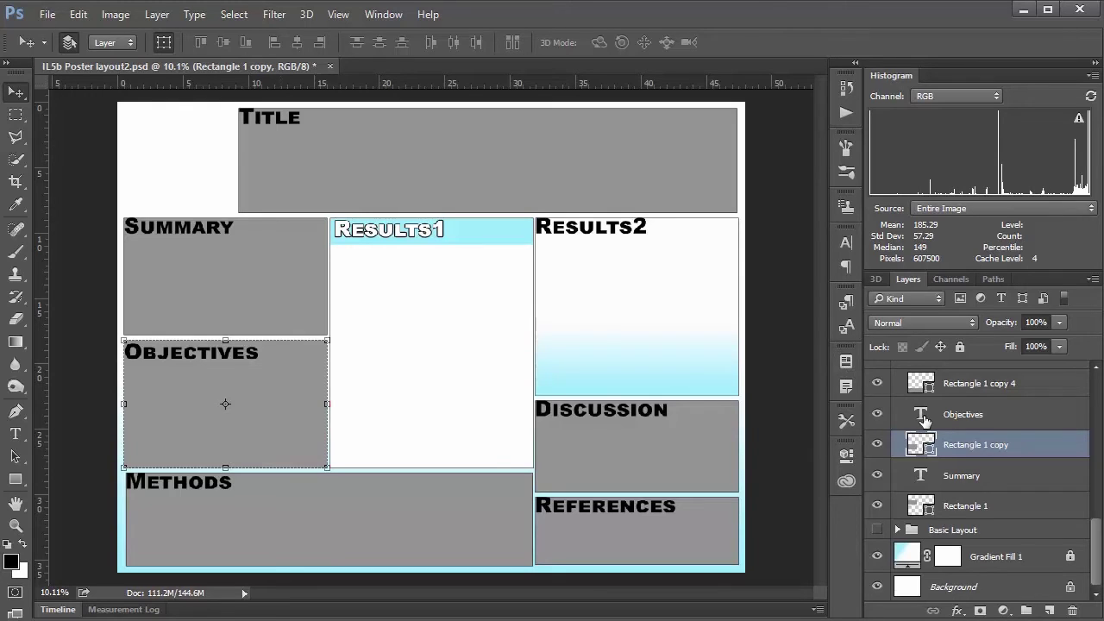
click(957, 611)
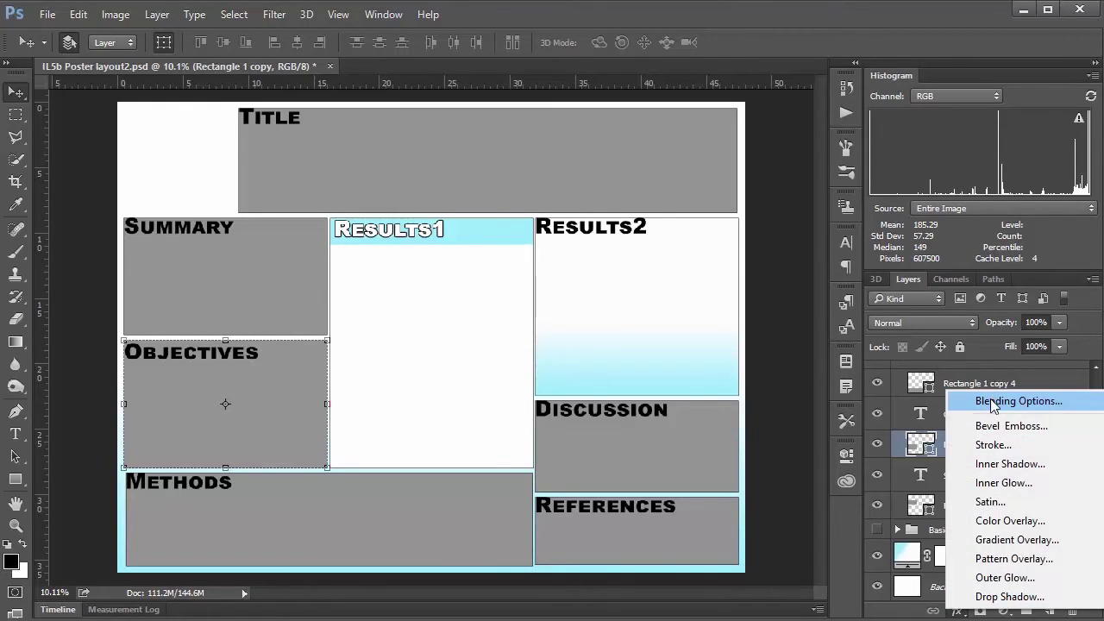
click(934, 391)
key(h)
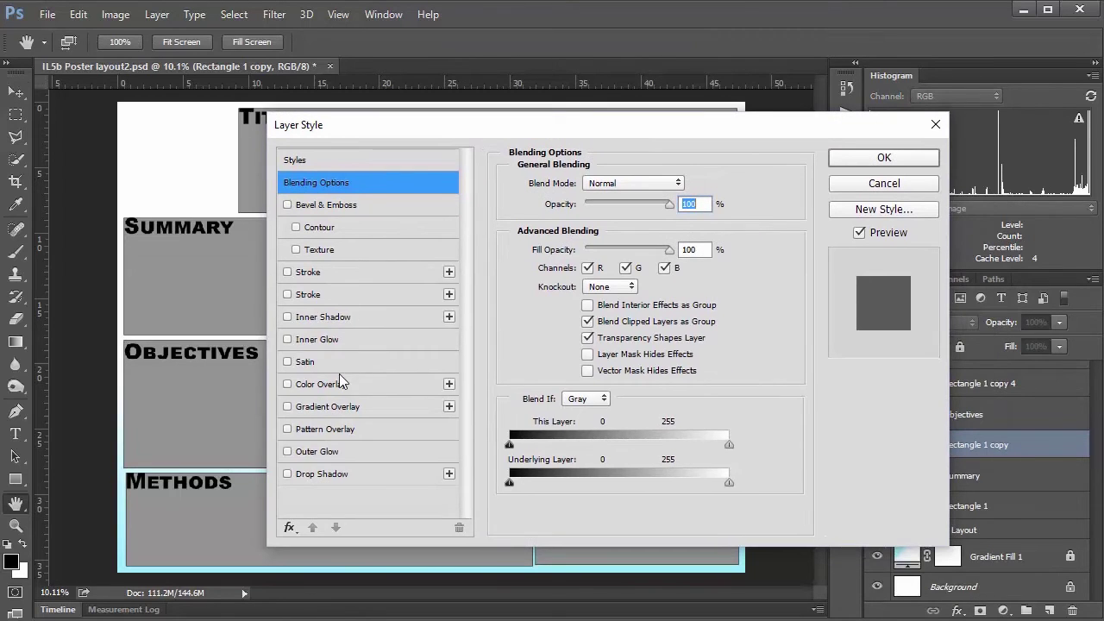
click(339, 380)
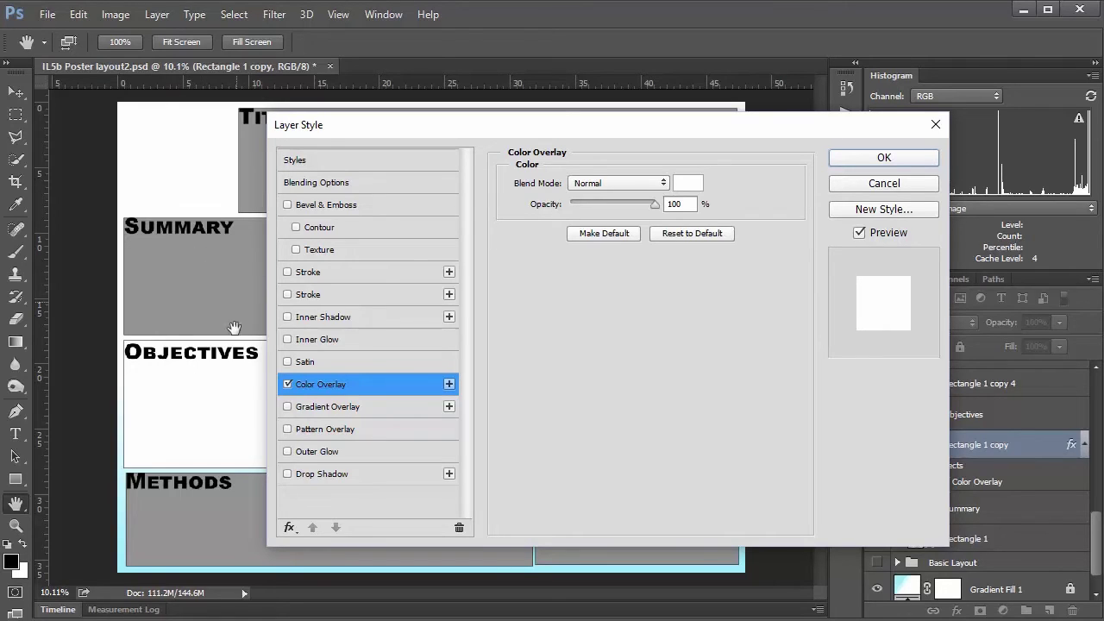
Add a Drop Shadow to the Objectives rectangle with 28 px distance, 32% spread and 59 px size
click(360, 477)
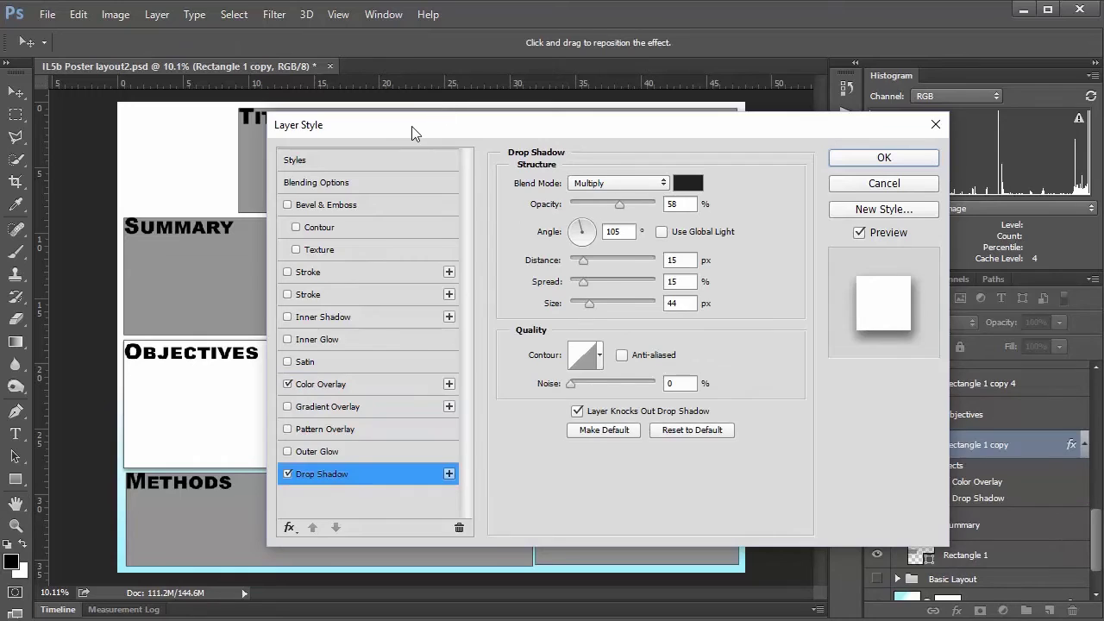
drag(412, 126, 505, 96)
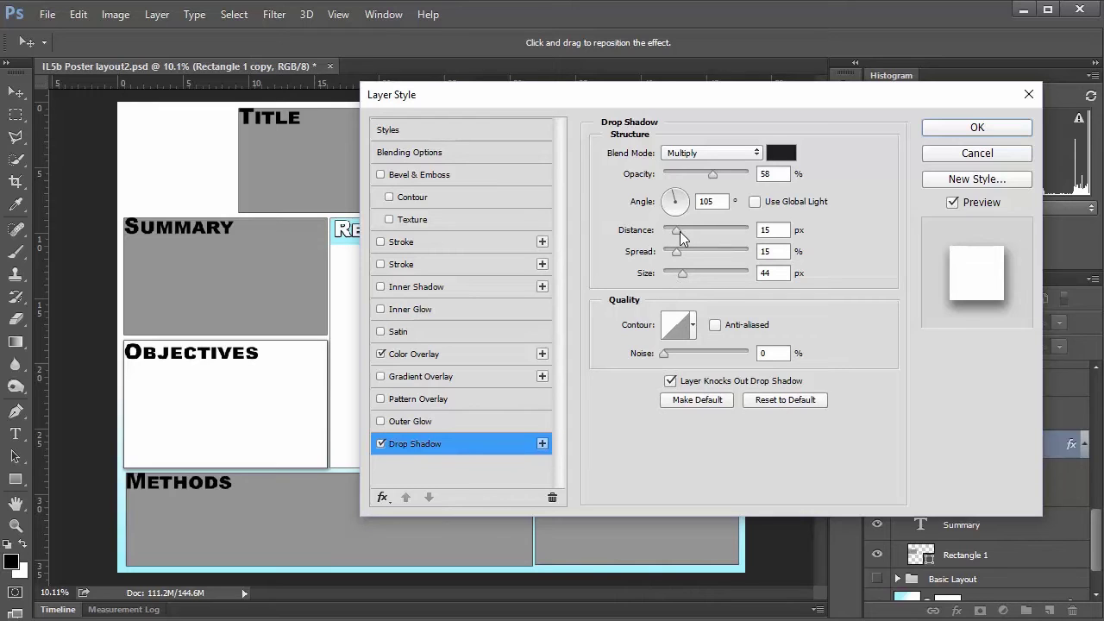
drag(680, 233, 691, 229)
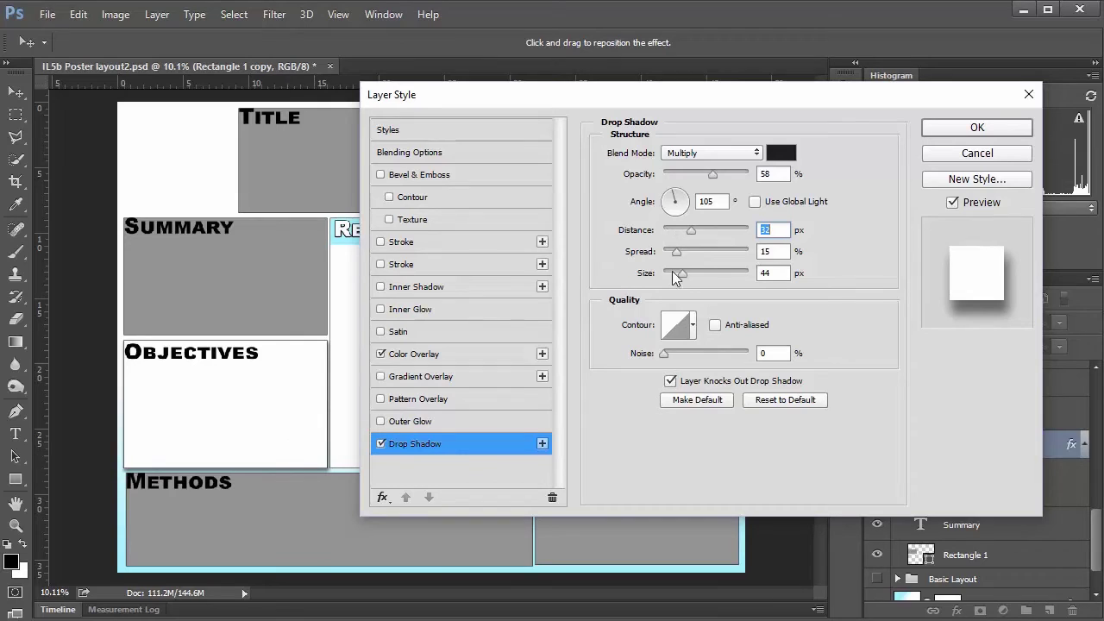
mouse_move(692, 233)
mouse_down()
mouse_move(681, 254)
mouse_move(701, 274)
mouse_move(690, 281)
mouse_move(702, 233)
mouse_move(688, 233)
mouse_up()
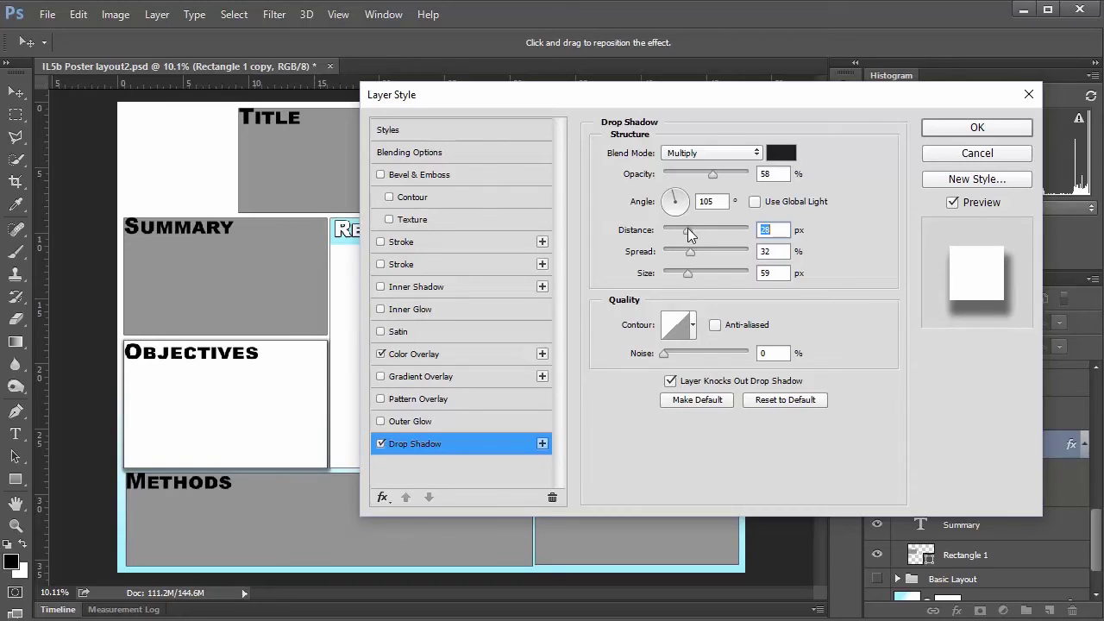
Compare several contour presets for the Objectives rectangle's drop shadow, then return to the straight linear contour
click(693, 324)
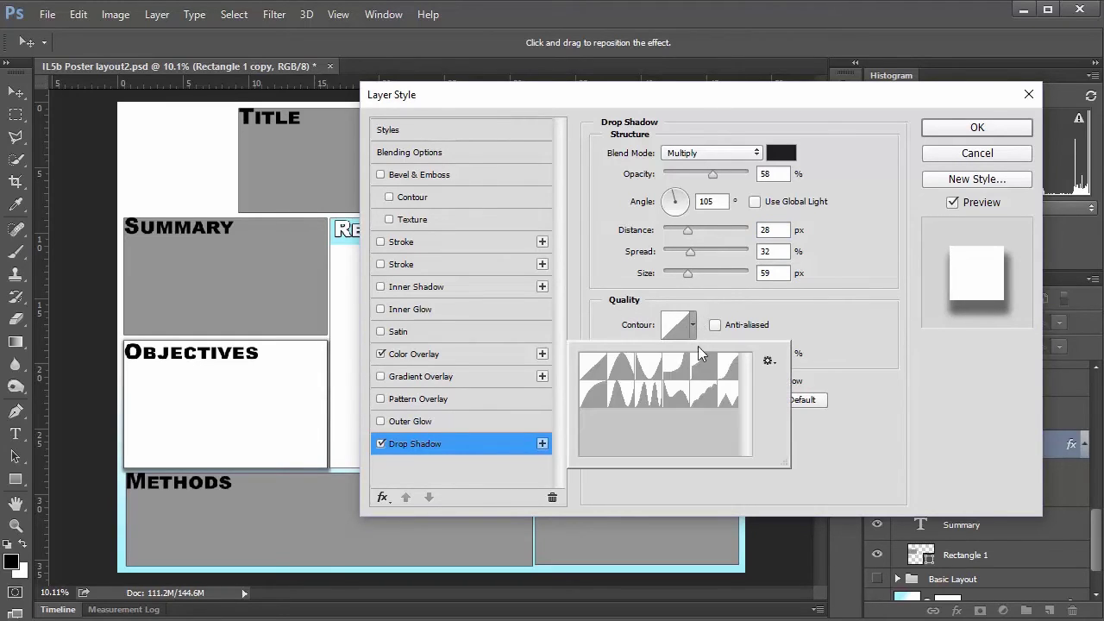
click(621, 367)
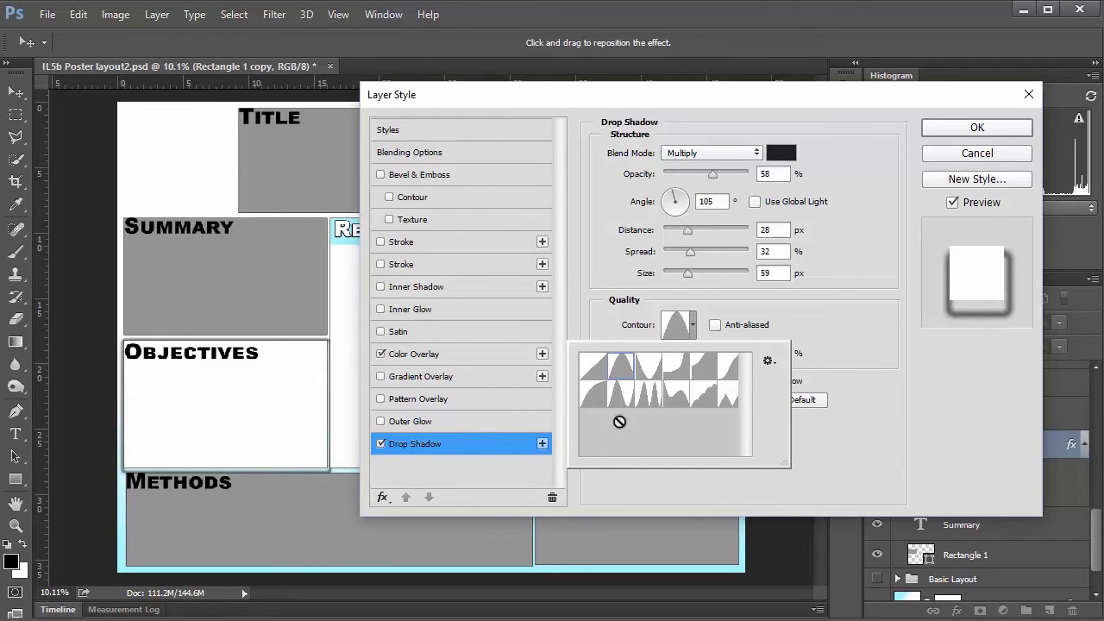
click(668, 372)
click(706, 372)
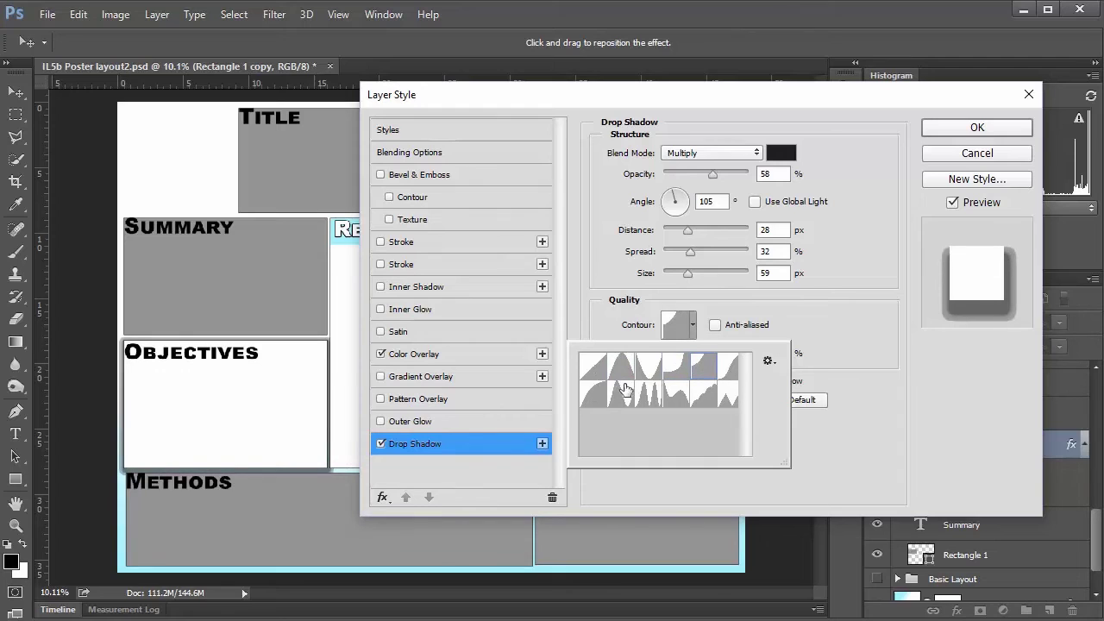
click(595, 373)
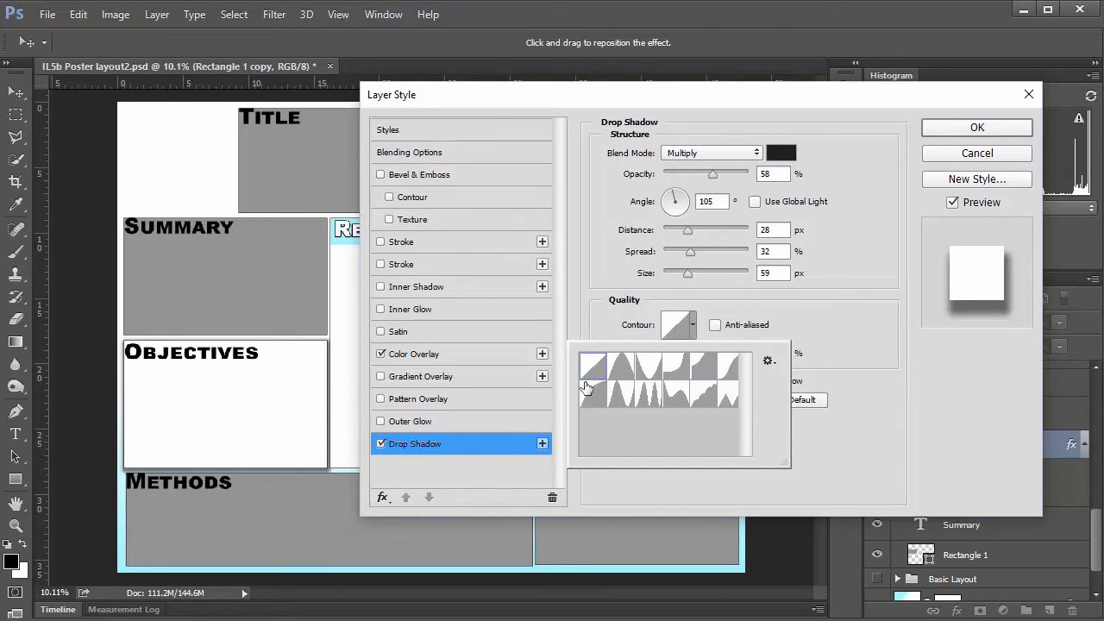
click(594, 394)
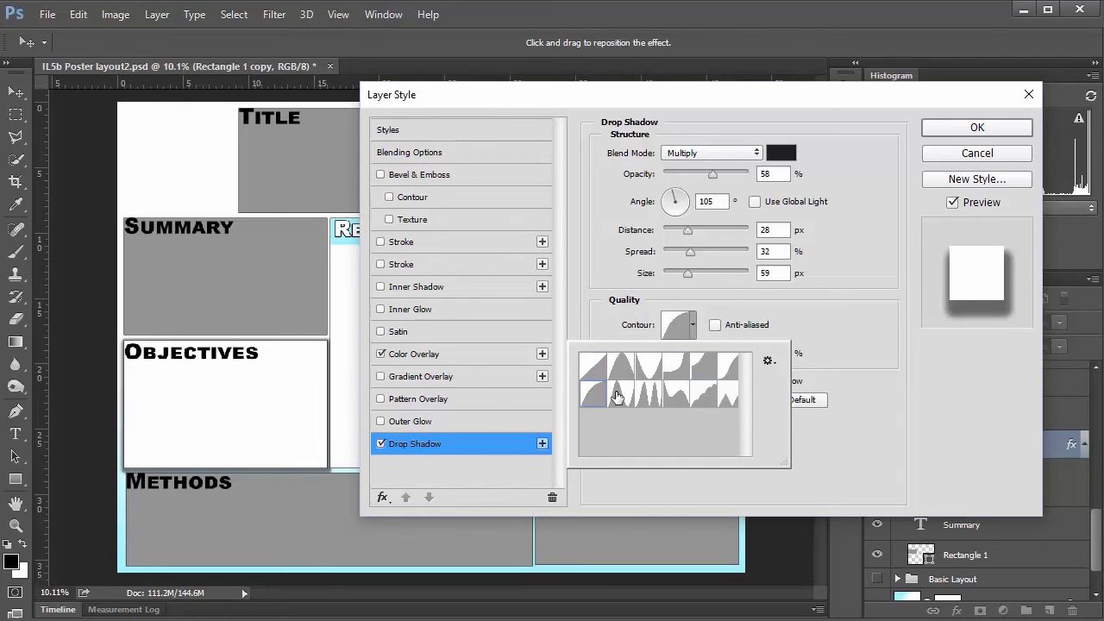
click(618, 396)
click(649, 399)
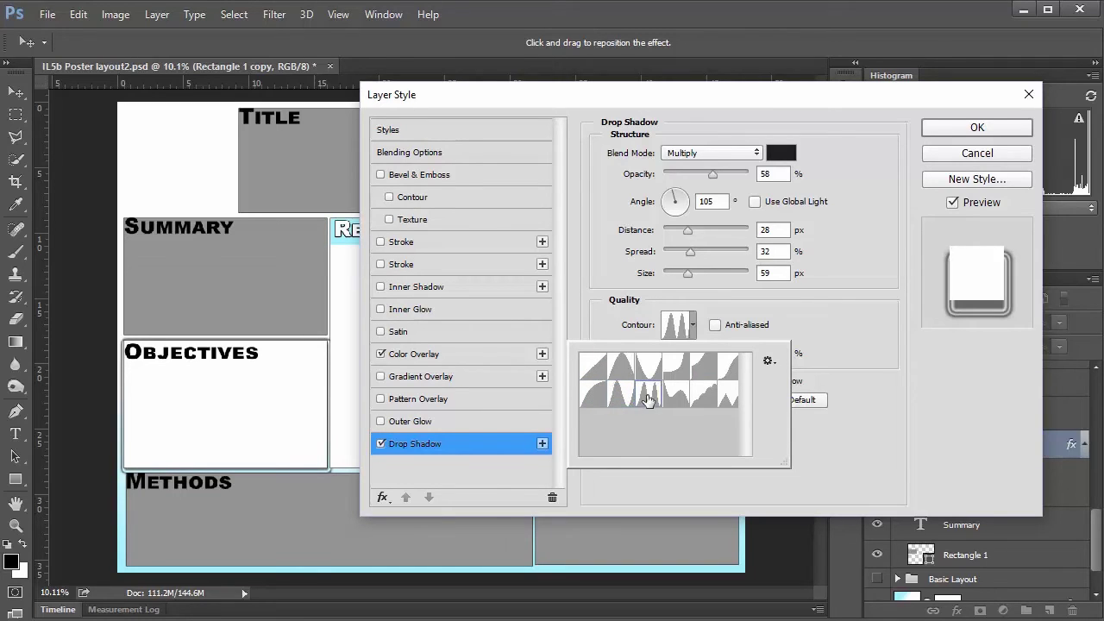
click(704, 398)
click(727, 400)
click(723, 371)
click(694, 373)
click(651, 373)
click(593, 367)
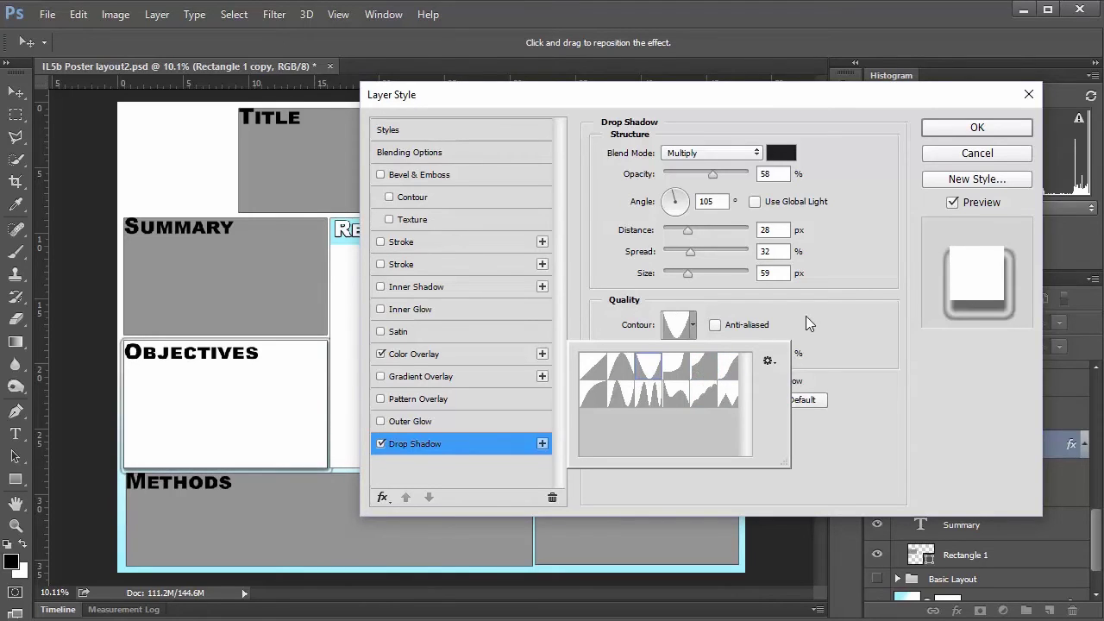
click(821, 316)
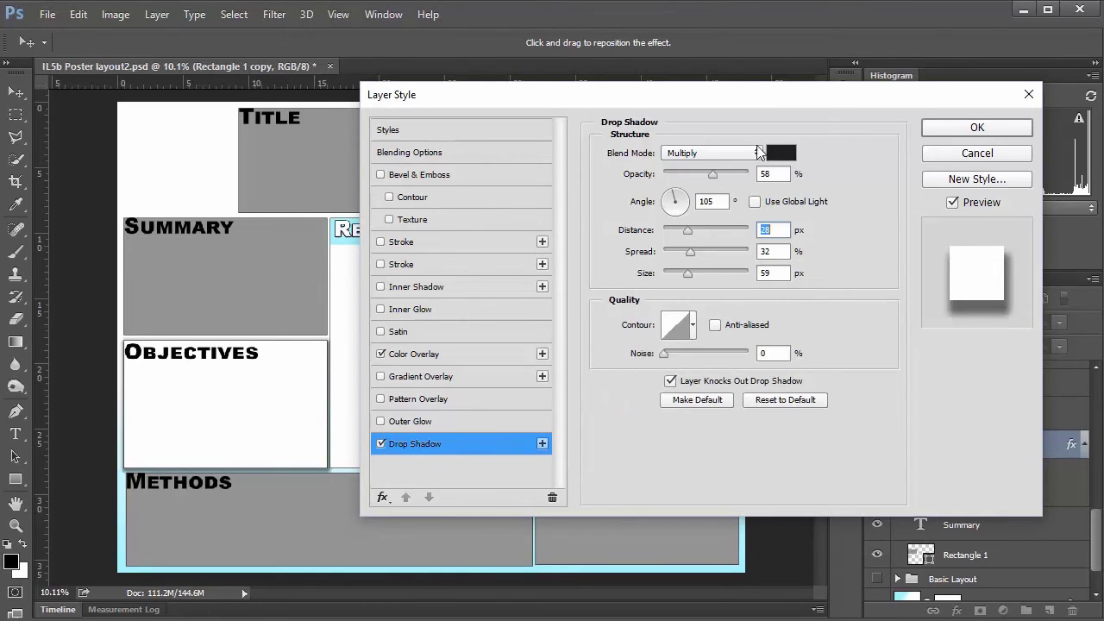
Apply the layer style to the Objectives rectangle and inspect its drop shadow up close
click(932, 127)
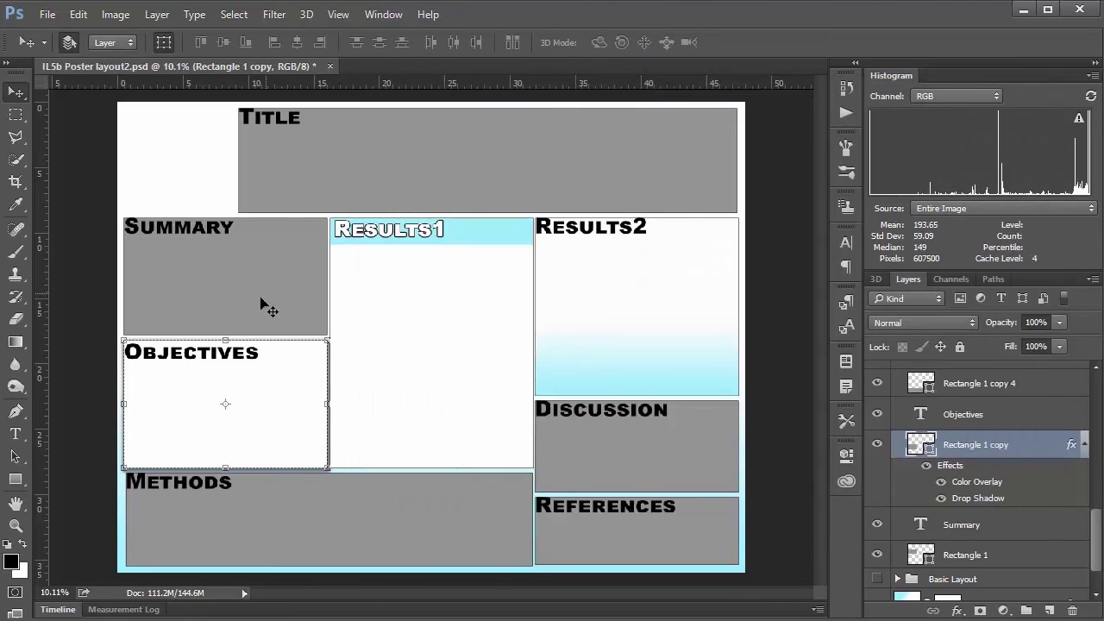
key(z)
drag(115, 343, 387, 489)
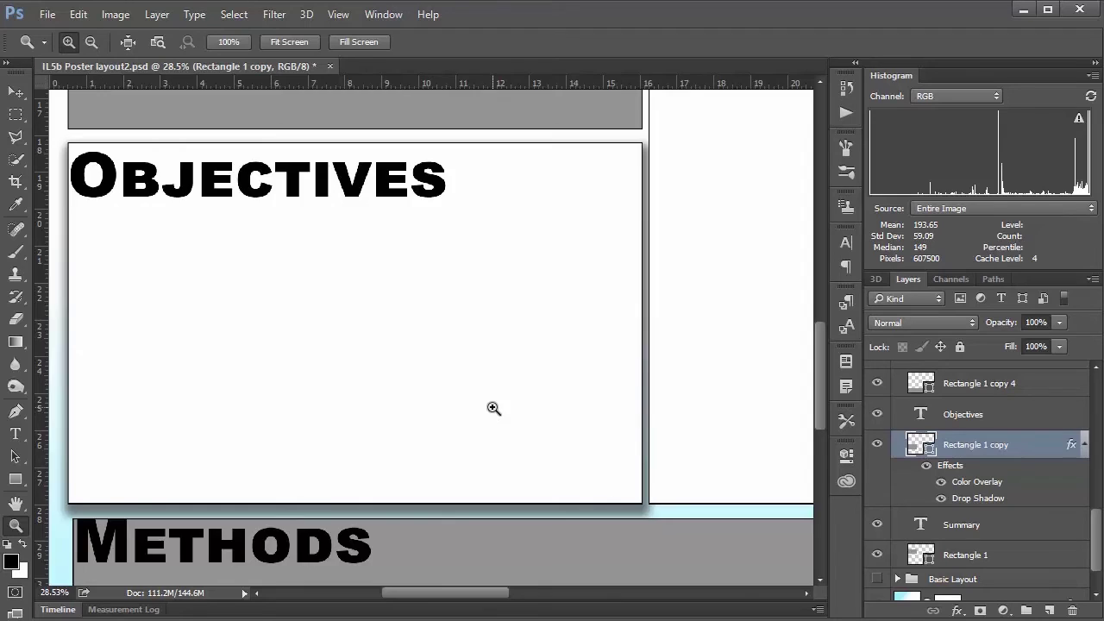
key(ctrl+0)
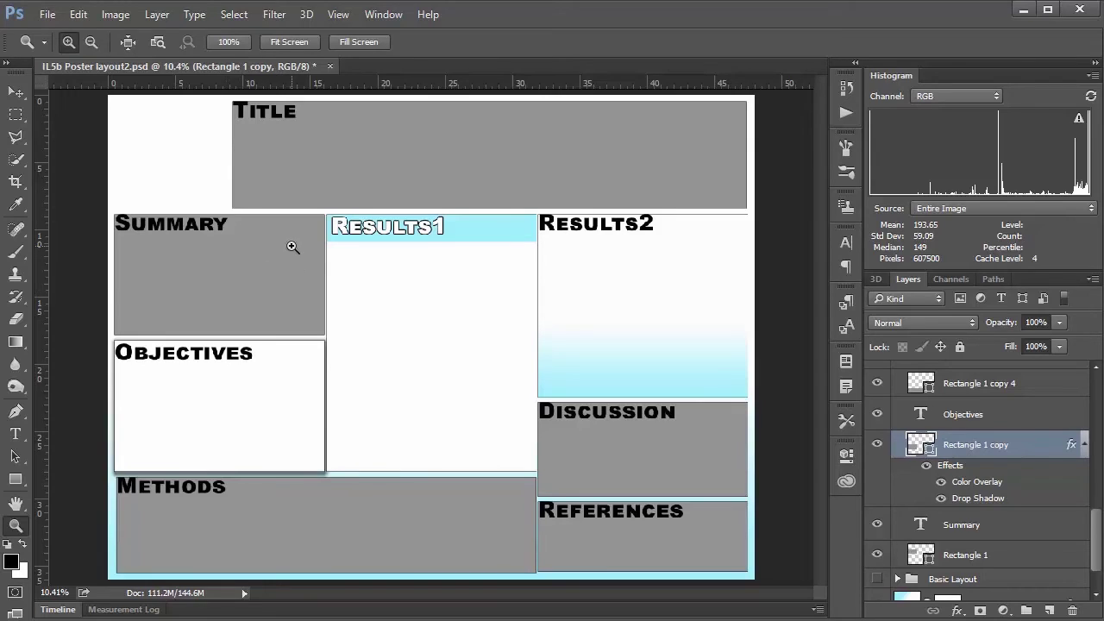
Activate the Path Selection tool, hide the Objectives rectangle to compare it with the background, and show it again
click(17, 459)
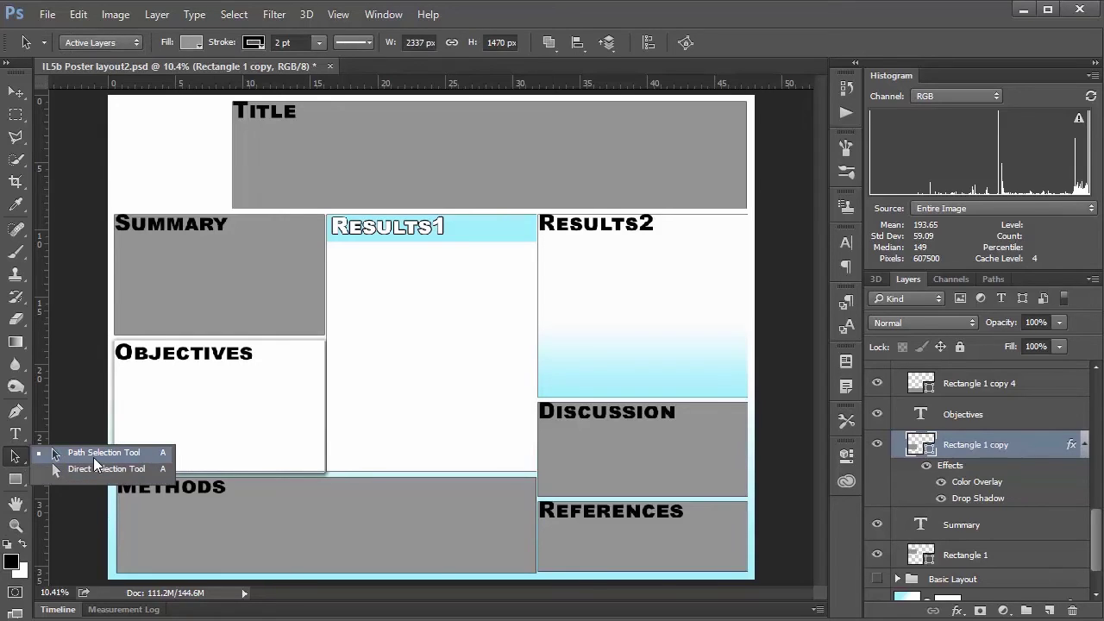
click(86, 453)
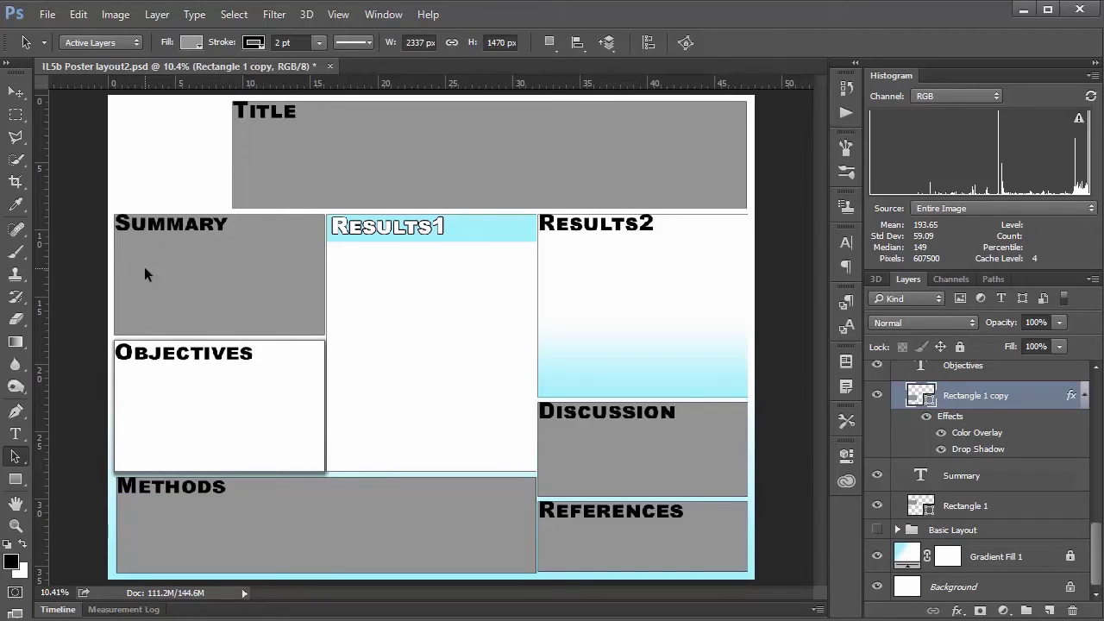
click(876, 395)
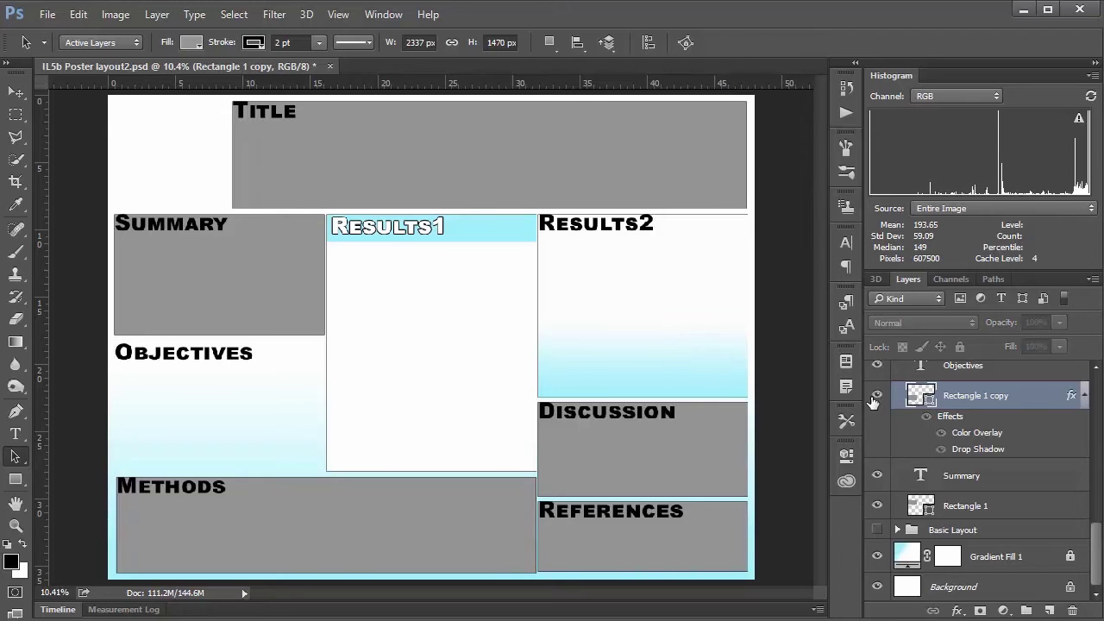
click(875, 395)
Select the gray Summary rectangle and activate the Path Selection tool to access its shape properties
click(19, 93)
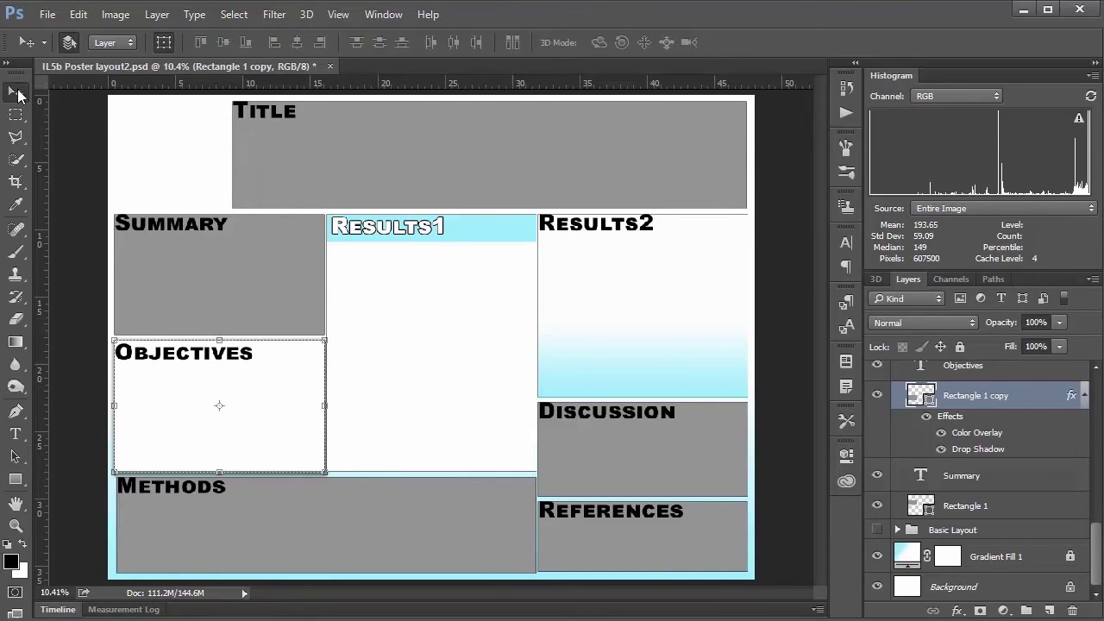
click(198, 300)
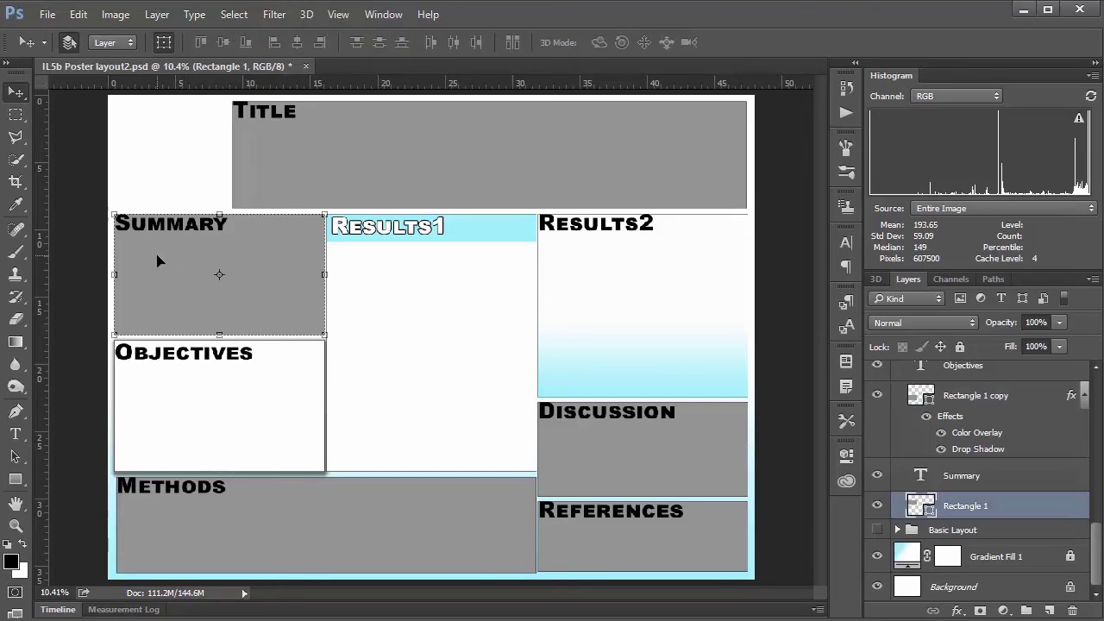
click(15, 457)
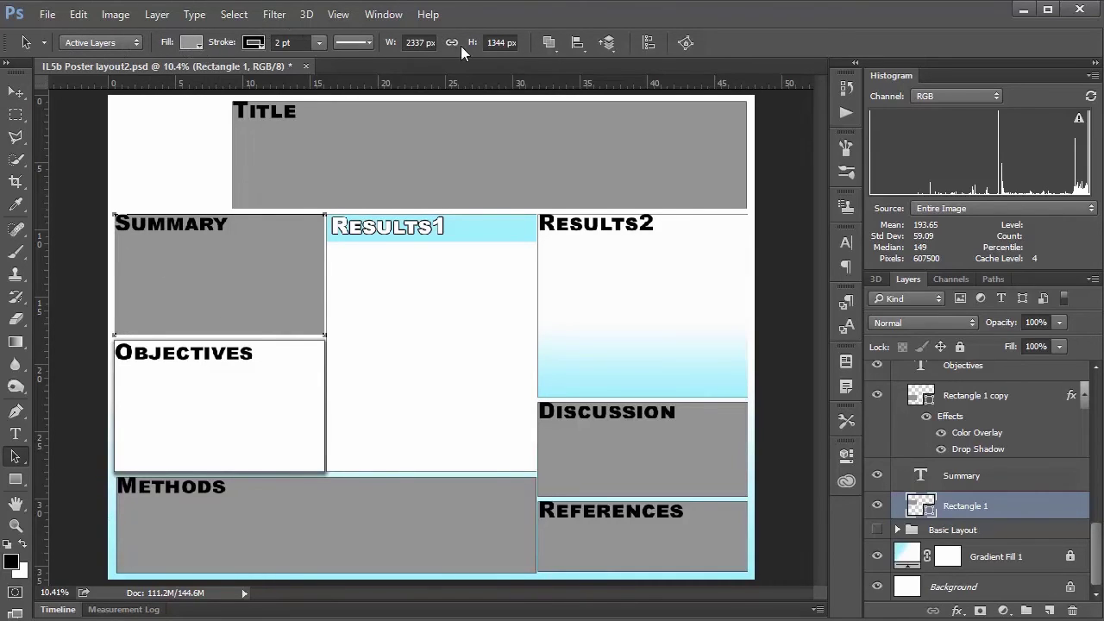
Try a white, a gradient and a textured pattern fill on the Summary rectangle
click(188, 42)
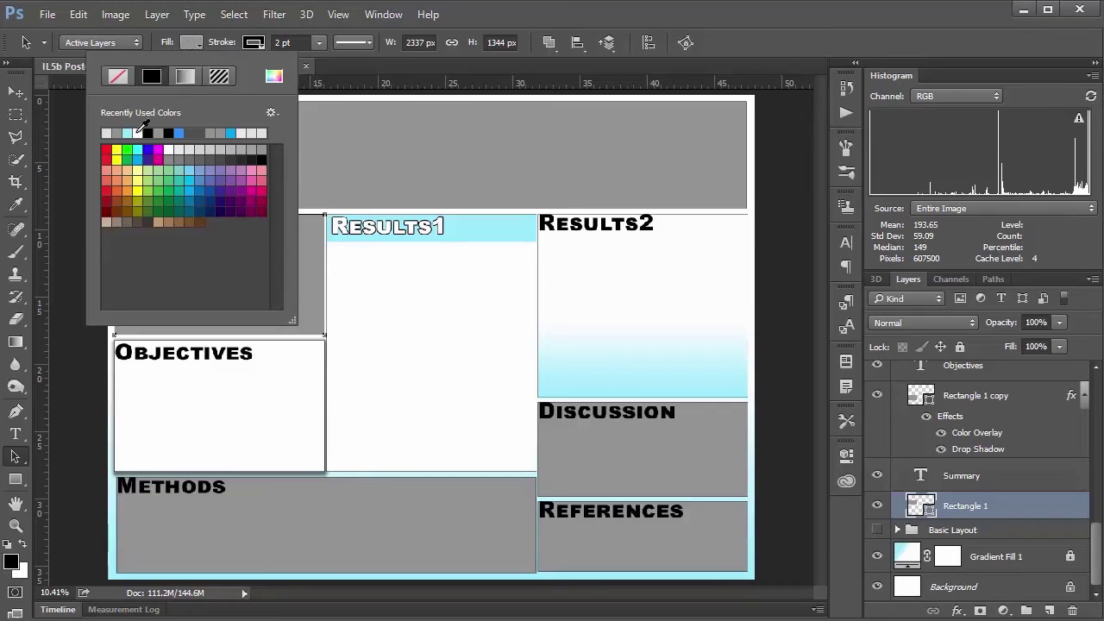
click(106, 132)
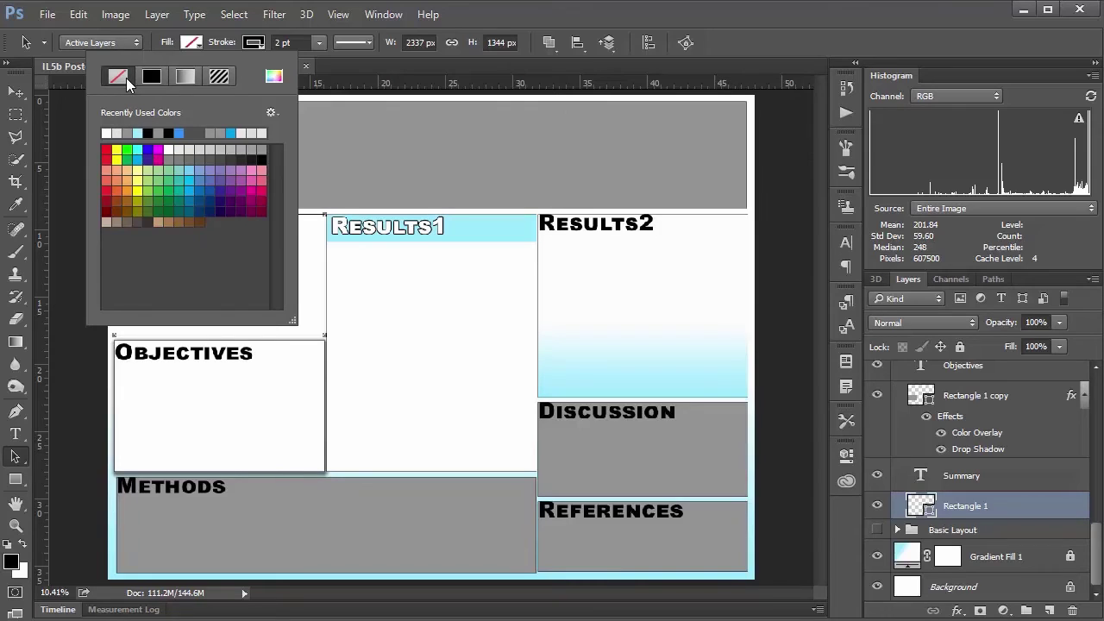
click(186, 75)
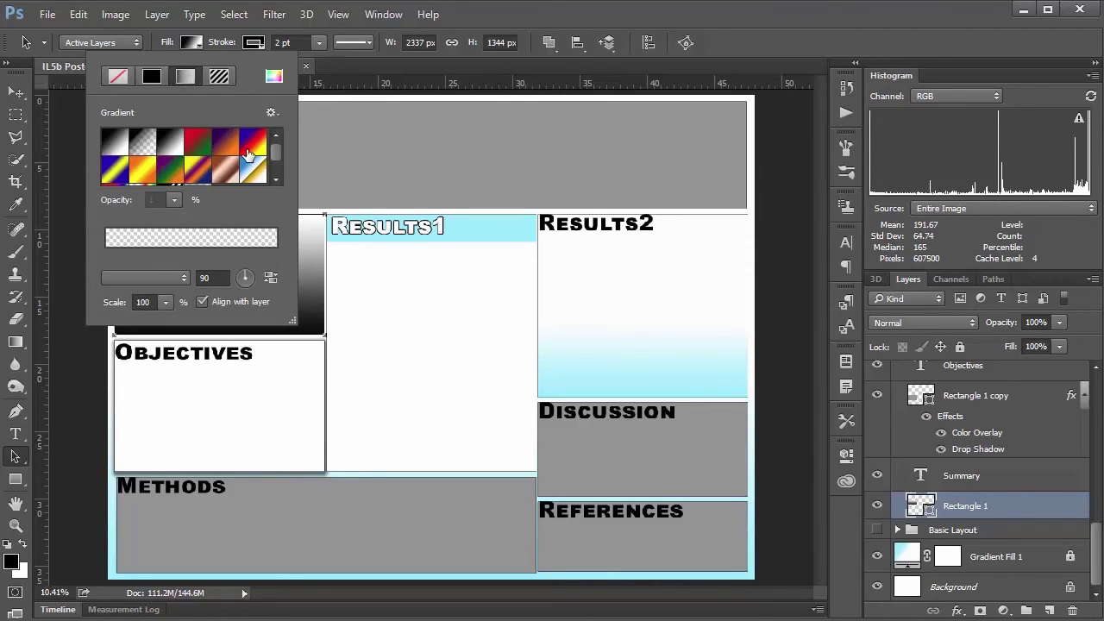
click(223, 76)
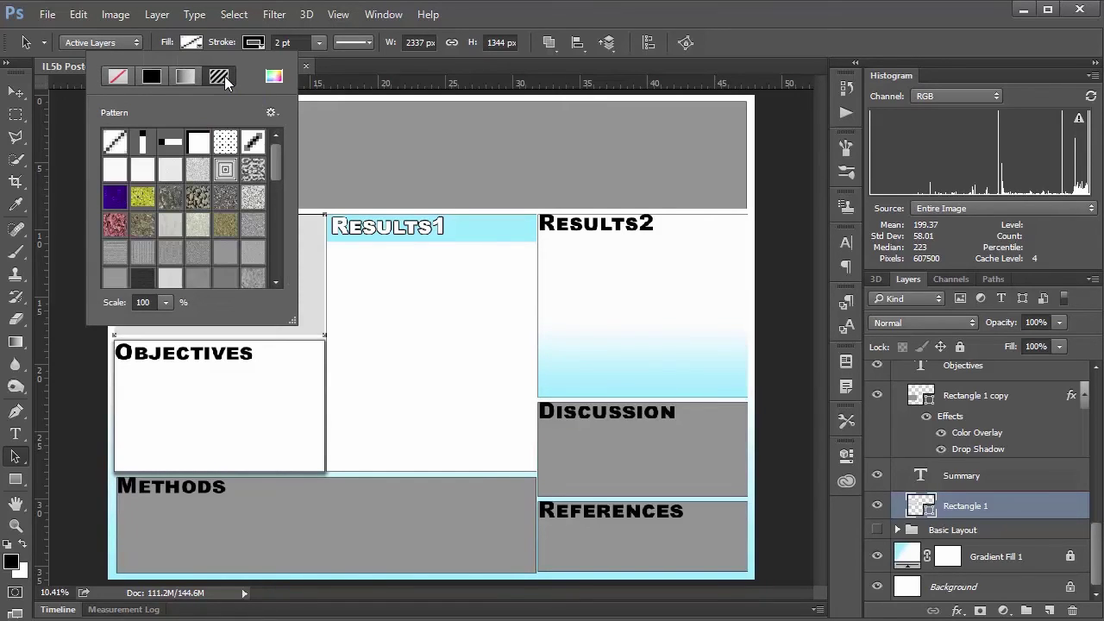
click(195, 199)
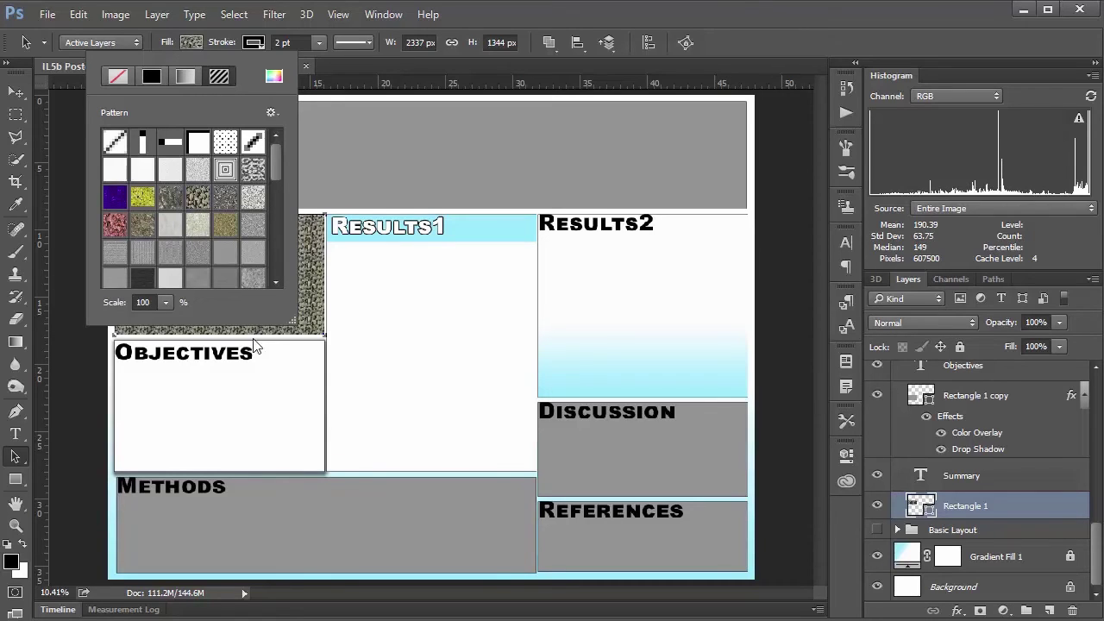
Return the Summary rectangle to a solid color fill and set it to white
click(181, 75)
click(151, 76)
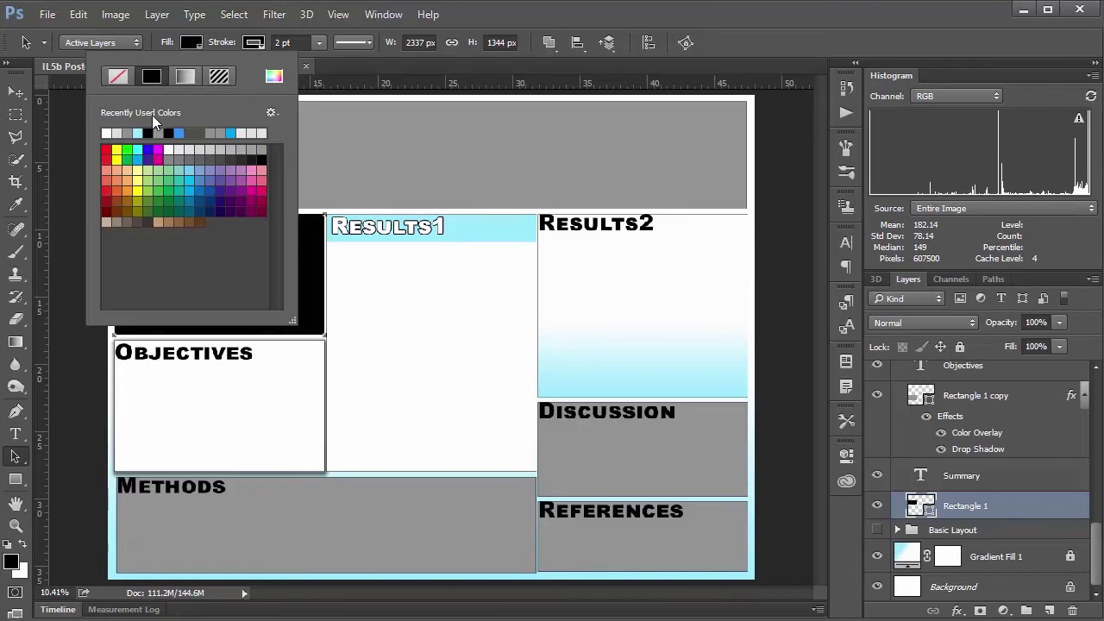
click(106, 132)
click(191, 42)
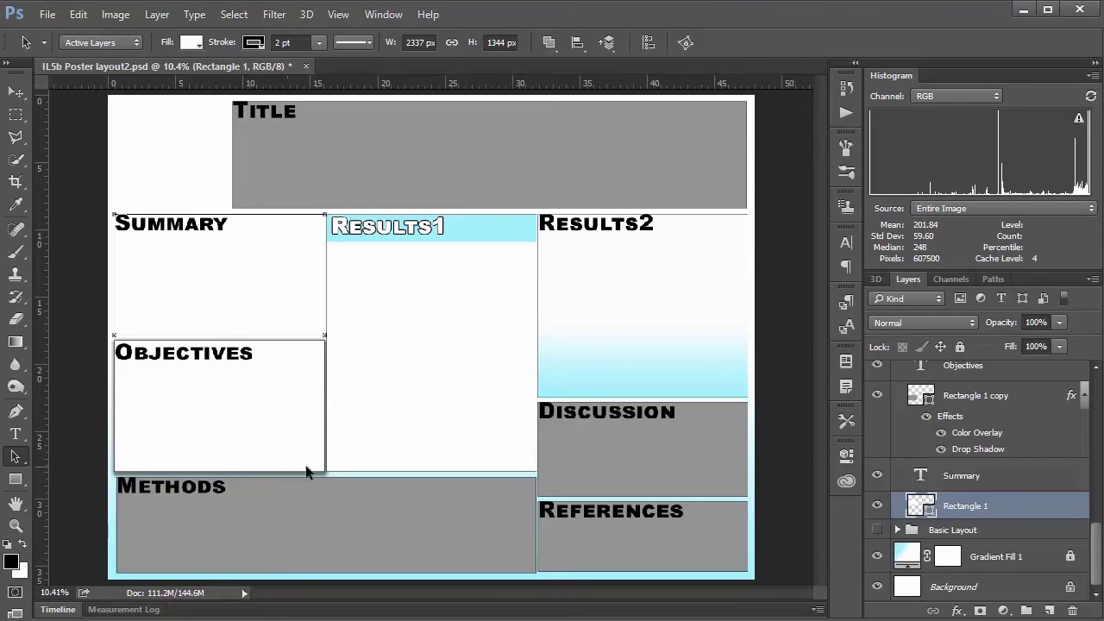
Give the Summary rectangle a light gray dotted stroke, keeping the stroke aligned to the inside
click(259, 45)
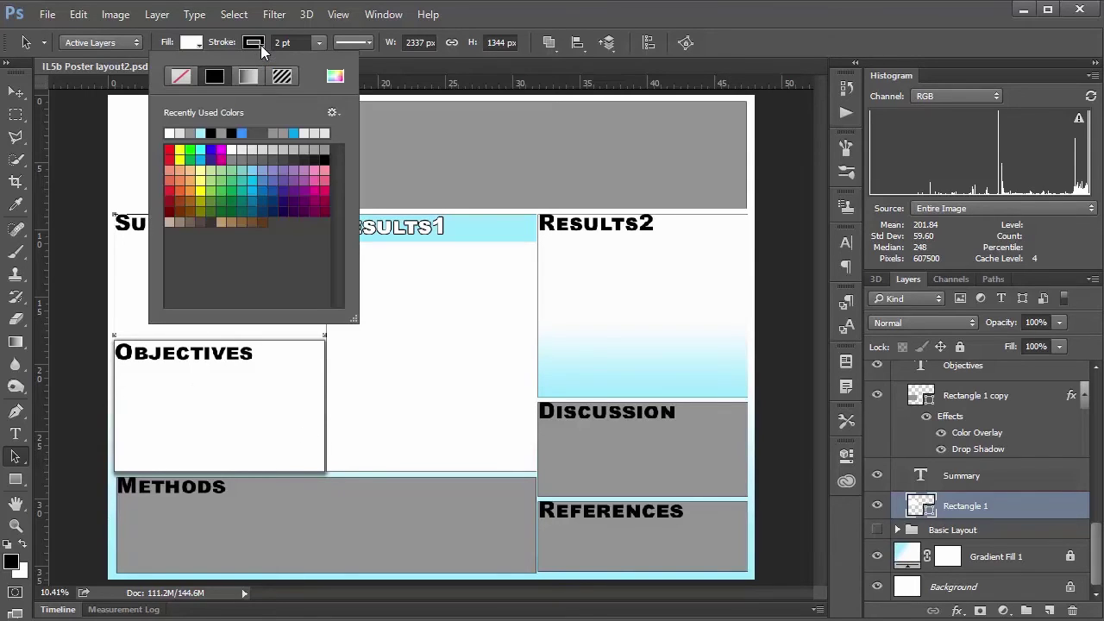
click(280, 135)
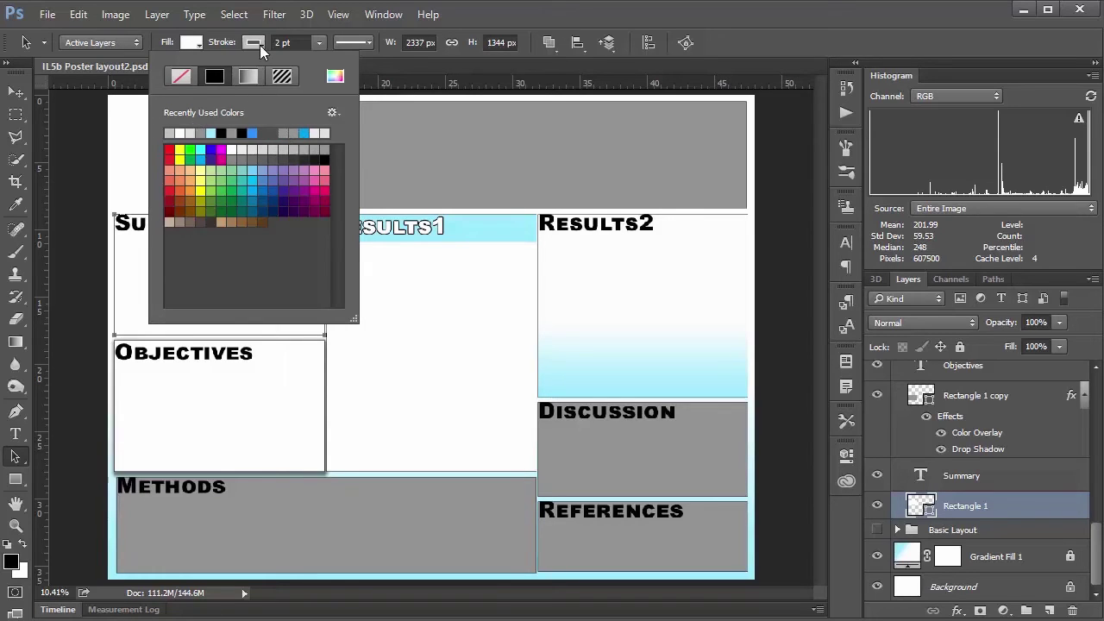
click(352, 41)
click(351, 42)
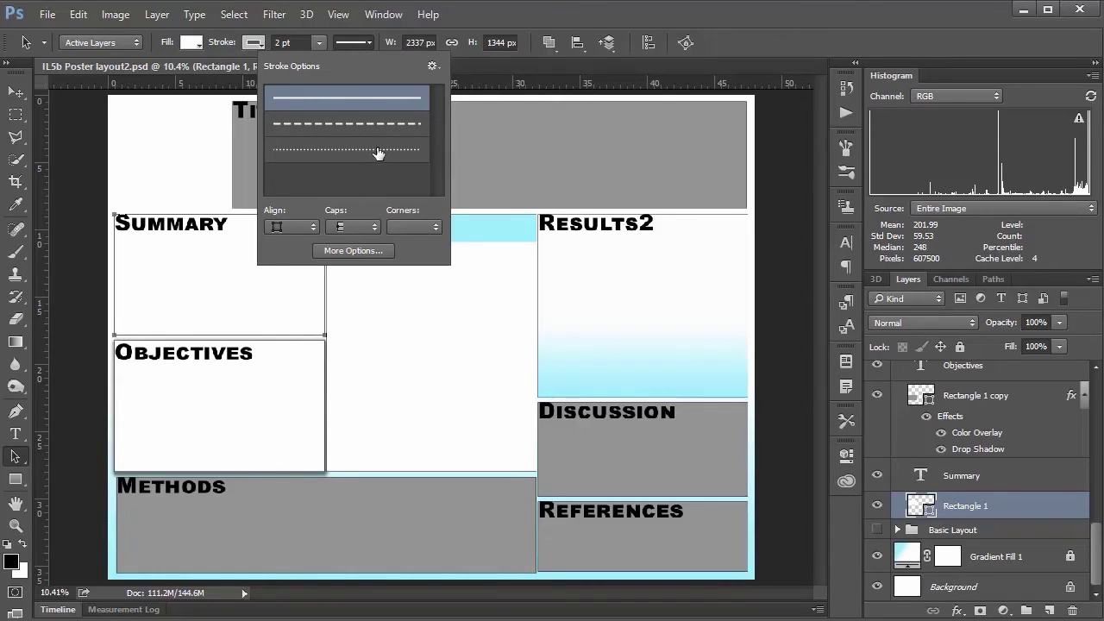
click(292, 151)
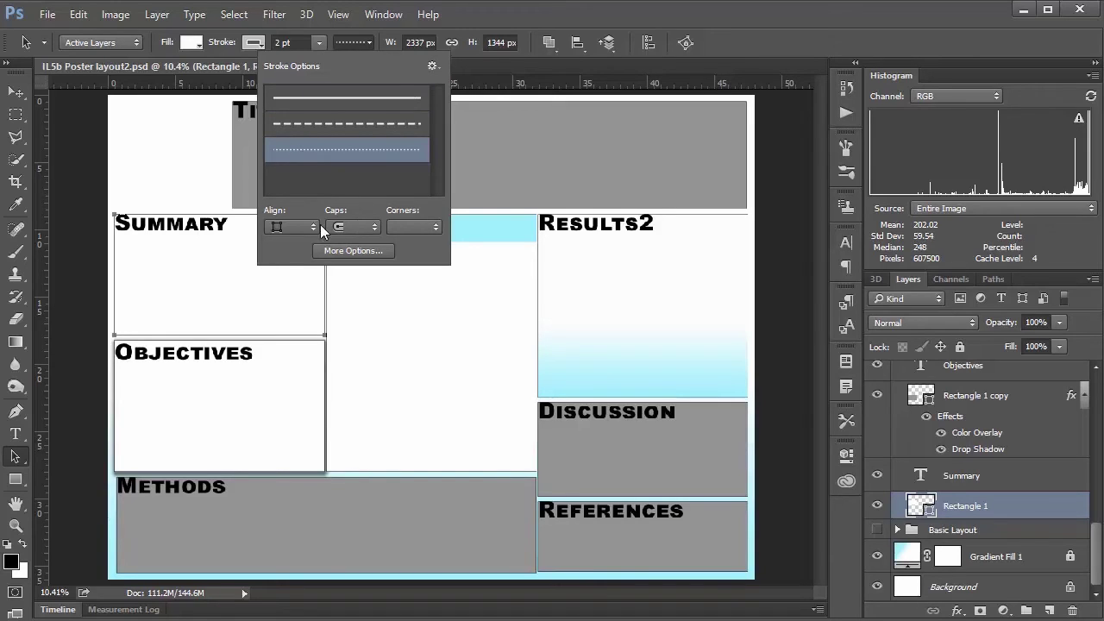
click(289, 226)
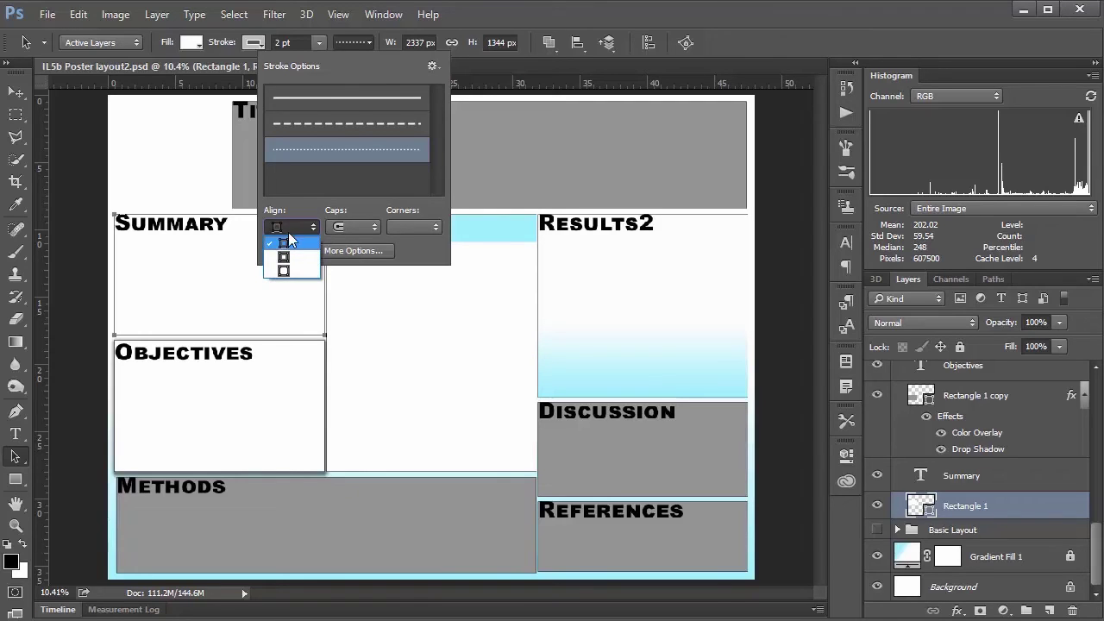
click(282, 245)
Open the Summary rectangle's stroke width for adjustment
click(312, 39)
click(316, 42)
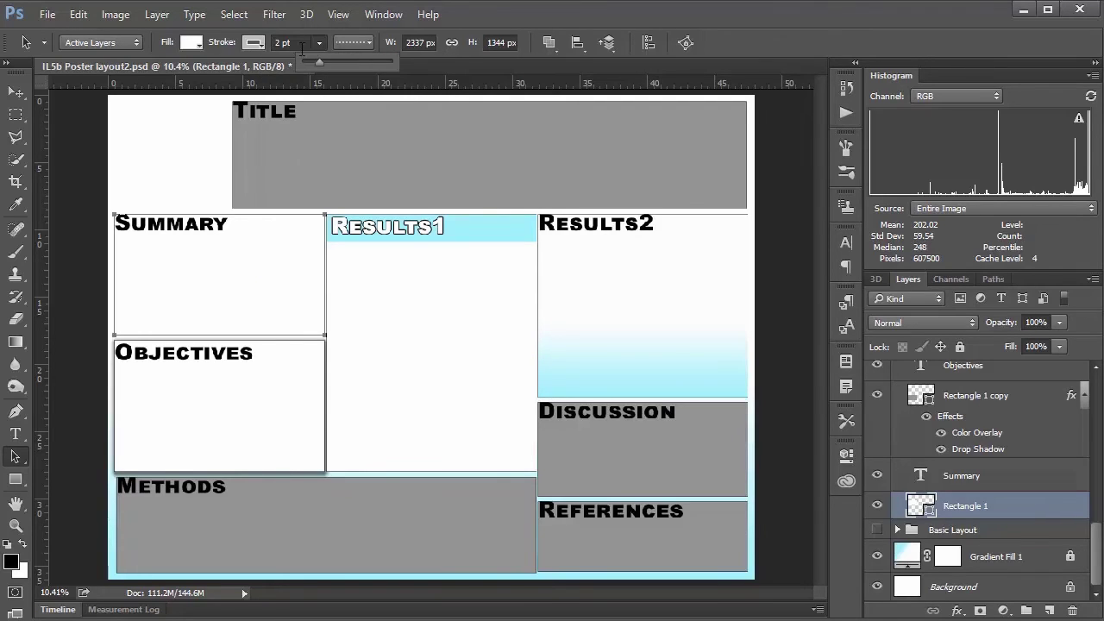